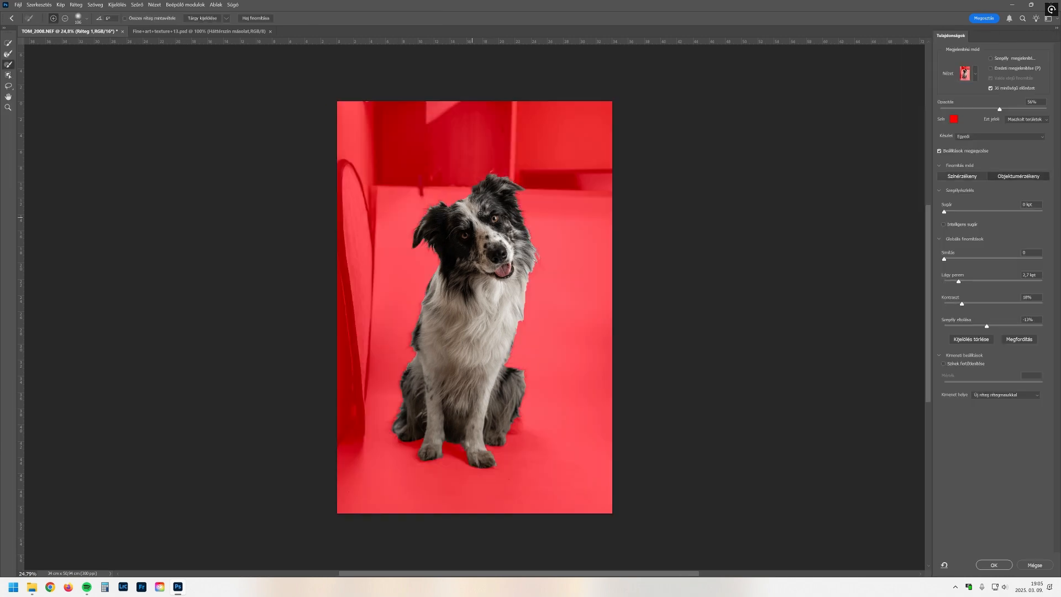
Step: Refine the selection's edge along the dog's fur outline with the Refine Edge Brush
{"action": "scroll", "coordinate": [470, 195], "scroll_direction": "up", "scroll_amount": 8}
{"action": "left_click", "coordinate": [7, 54]}
{"action": "mouse_move", "coordinate": [468, 189]}
{"action": "left_mouse_down"}
{"action": "mouse_move", "coordinate": [278, 243]}
{"action": "mouse_move", "coordinate": [236, 345]}
{"action": "mouse_move", "coordinate": [318, 411]}
{"action": "left_mouse_up"}
{"action": "mouse_move", "coordinate": [387, 230]}
{"action": "left_mouse_down"}
{"action": "mouse_move", "coordinate": [630, 117]}
{"action": "mouse_move", "coordinate": [713, 331]}
{"action": "mouse_move", "coordinate": [719, 553]}
{"action": "left_mouse_up"}
{"action": "scroll", "coordinate": [851, 410], "scroll_direction": "down", "scroll_amount": 7}
{"action": "mouse_move", "coordinate": [710, 105]}
{"action": "left_mouse_down"}
{"action": "mouse_move", "coordinate": [698, 310]}
{"action": "mouse_move", "coordinate": [707, 547]}
{"action": "left_mouse_up"}
{"action": "scroll", "coordinate": [689, 370], "scroll_direction": "down", "scroll_amount": 8}
{"action": "left_click_drag", "start_coordinate": [550, 316], "coordinate": [583, 215]}
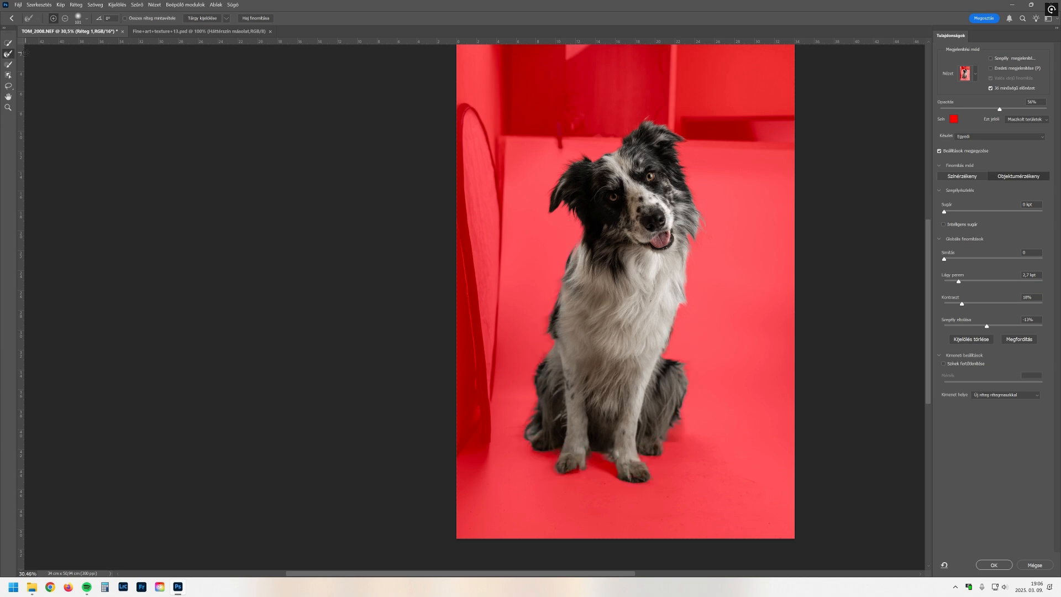
Step: Refine the selection around the dog's legs and paws, and output it to a new layer with a layer mask
{"action": "key", "text": "b"}
{"action": "scroll", "coordinate": [663, 266], "scroll_direction": "up", "scroll_amount": 8}
{"action": "left_click_drag", "start_coordinate": [506, 498], "coordinate": [502, 146]}
{"action": "key", "text": "x"}
{"action": "key", "text": "x"}
{"action": "left_click_drag", "start_coordinate": [534, 271], "coordinate": [470, 342]}
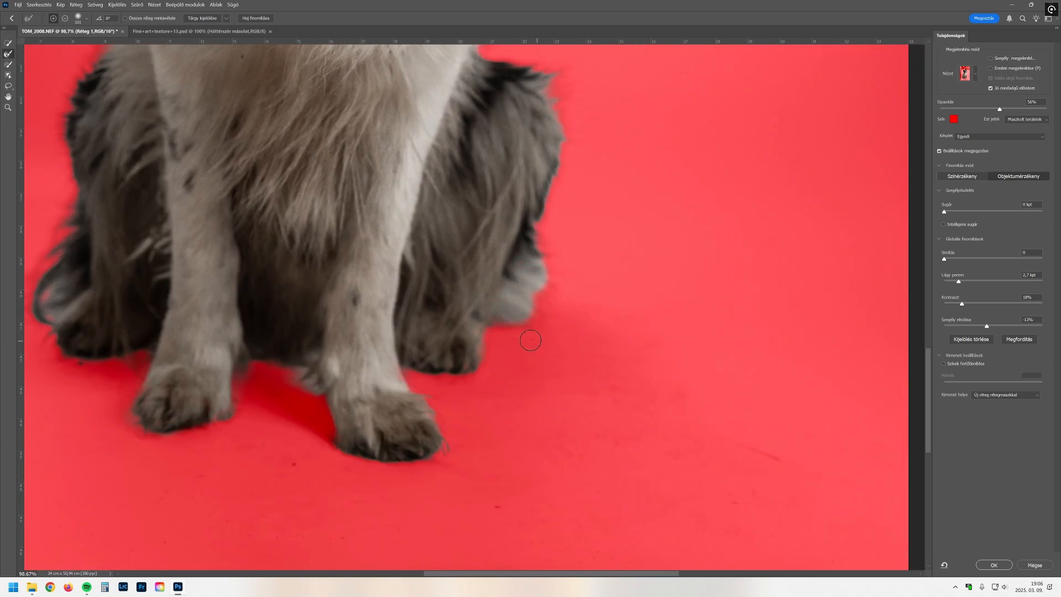
{"action": "scroll", "coordinate": [530, 340], "scroll_direction": "down", "scroll_amount": 8}
{"action": "key", "text": "Return"}
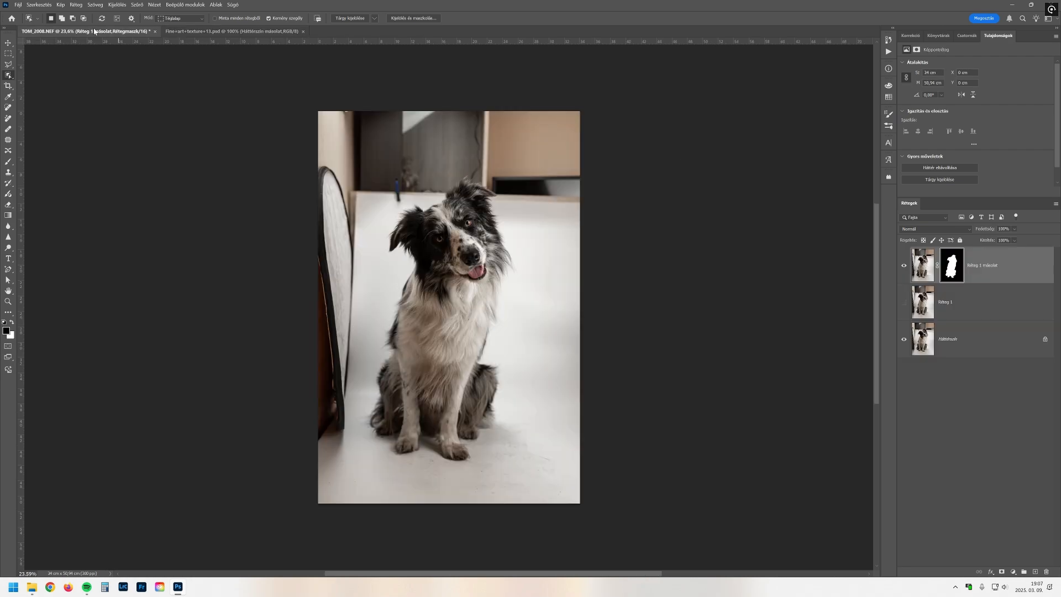
Step: Duplicate the painted texture layer from Fine+art+texture+13.psd into the TOM_2008.NEF document
{"action": "left_click", "coordinate": [231, 31]}
{"action": "right_click", "coordinate": [979, 279]}
{"action": "left_click", "coordinate": [524, 201]}
{"action": "left_click", "coordinate": [514, 210]}
{"action": "left_click", "coordinate": [603, 171]}
Step: Rotate the copied texture in TOM_2008.NEF by 90° so that it stands upright
{"action": "left_click", "coordinate": [86, 32]}
{"action": "key", "text": "ctrl+t"}
{"action": "left_click_drag", "start_coordinate": [456, 204], "coordinate": [347, 225]}
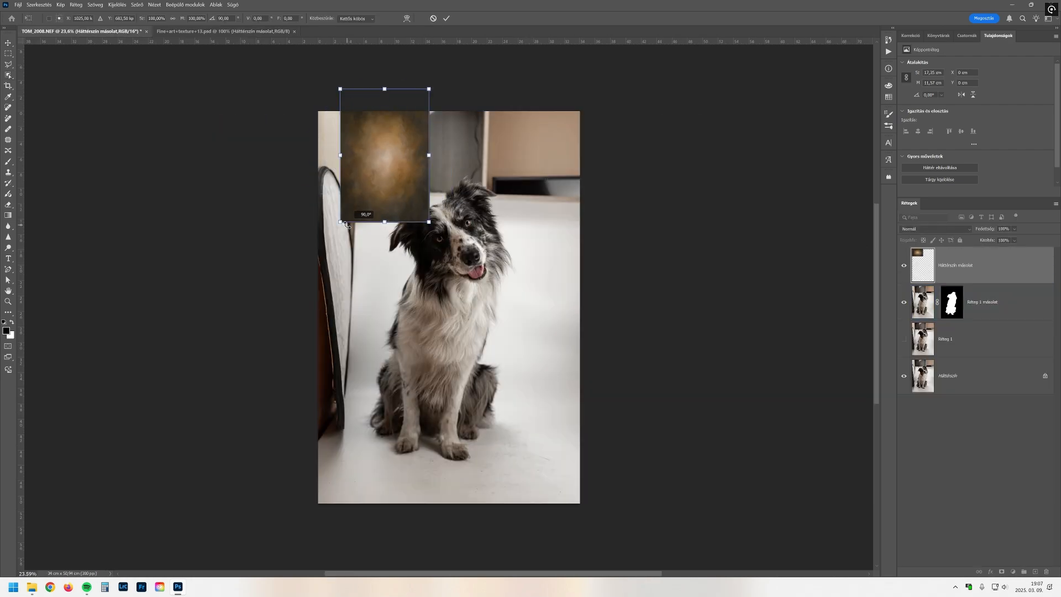
{"action": "left_click", "coordinate": [446, 18]}
Step: Place the texture layer beneath the masked dog layer and enlarge it to span the photo's full width behind the dog
{"action": "left_click_drag", "start_coordinate": [955, 265], "coordinate": [955, 319]}
{"action": "left_click_drag", "start_coordinate": [429, 222], "coordinate": [559, 415]}
{"action": "left_click_drag", "start_coordinate": [459, 265], "coordinate": [481, 266]}
{"action": "left_click_drag", "start_coordinate": [363, 415], "coordinate": [319, 481]}
{"action": "left_click_drag", "start_coordinate": [442, 310], "coordinate": [442, 260]}
{"action": "left_click", "coordinate": [447, 18]}
Step: Duplicate the texture layer and transform the copy into a wide, flattened floor beneath the dog that covers the photo's lower part
{"action": "key", "text": "ctrl+j"}
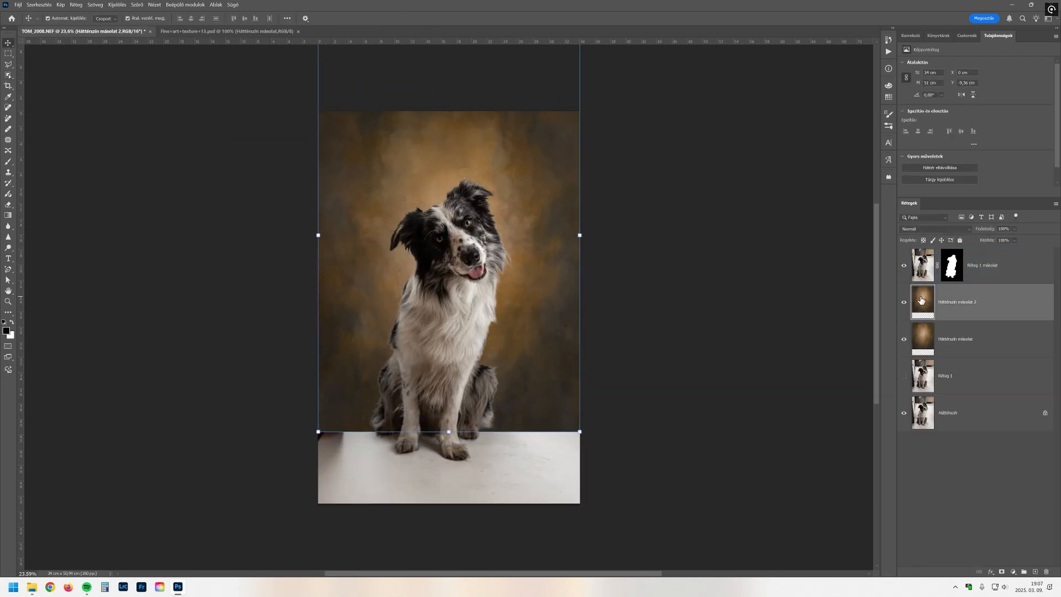
{"action": "key", "text": "ctrl+t"}
{"action": "scroll", "coordinate": [449, 307], "scroll_direction": "down", "scroll_amount": 2}
{"action": "left_click_drag", "start_coordinate": [486, 221], "coordinate": [486, 352]}
{"action": "left_click_drag", "start_coordinate": [544, 259], "coordinate": [315, 297]}
{"action": "left_click_drag", "start_coordinate": [507, 345], "coordinate": [507, 332]}
{"action": "left_click_drag", "start_coordinate": [573, 296], "coordinate": [546, 411]}
{"action": "left_click_drag", "start_coordinate": [276, 265], "coordinate": [380, 412]}
{"action": "left_click_drag", "start_coordinate": [546, 413], "coordinate": [547, 410]}
{"action": "left_click_drag", "start_coordinate": [480, 419], "coordinate": [463, 369]}
{"action": "mouse_move", "coordinate": [607, 447]}
{"action": "left_mouse_down"}
{"action": "mouse_move", "coordinate": [611, 412]}
{"action": "mouse_move", "coordinate": [607, 427]}
{"action": "left_mouse_up"}
{"action": "left_click_drag", "start_coordinate": [260, 446], "coordinate": [242, 425]}
{"action": "left_click_drag", "start_coordinate": [431, 427], "coordinate": [431, 435]}
{"action": "left_click", "coordinate": [446, 18]}
Step: Add a black-to-transparent gradient fill above the floor texture, set to Reflected, 90° and 32% scale with dithering
{"action": "left_click", "coordinate": [729, 255]}
{"action": "left_click", "coordinate": [958, 302]}
{"action": "left_click", "coordinate": [1013, 571]}
{"action": "left_click", "coordinate": [1032, 353]}
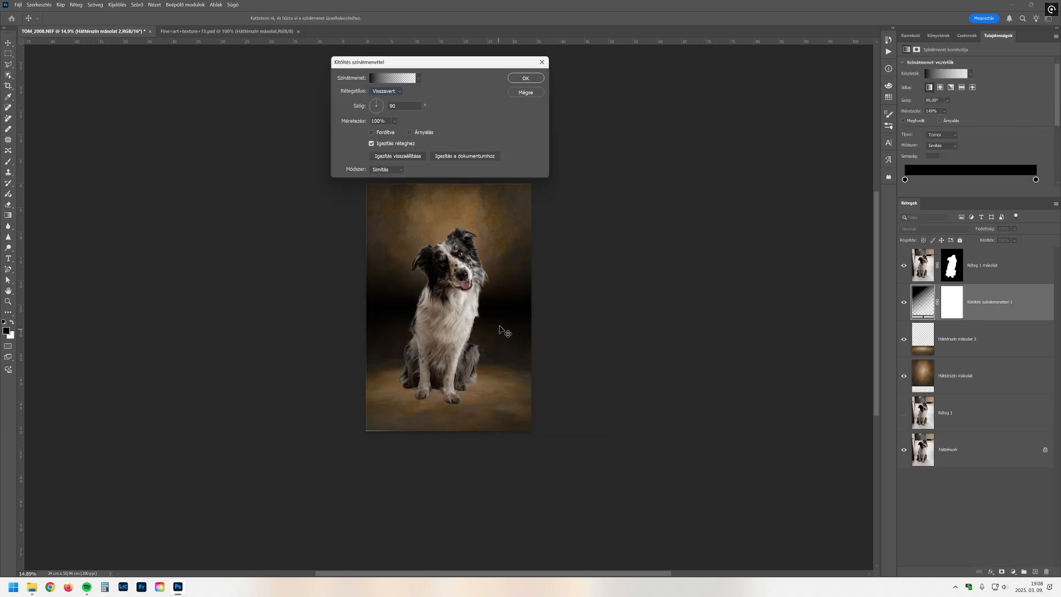
{"action": "left_click_drag", "start_coordinate": [406, 131], "coordinate": [395, 134]}
{"action": "left_click", "coordinate": [525, 78]}
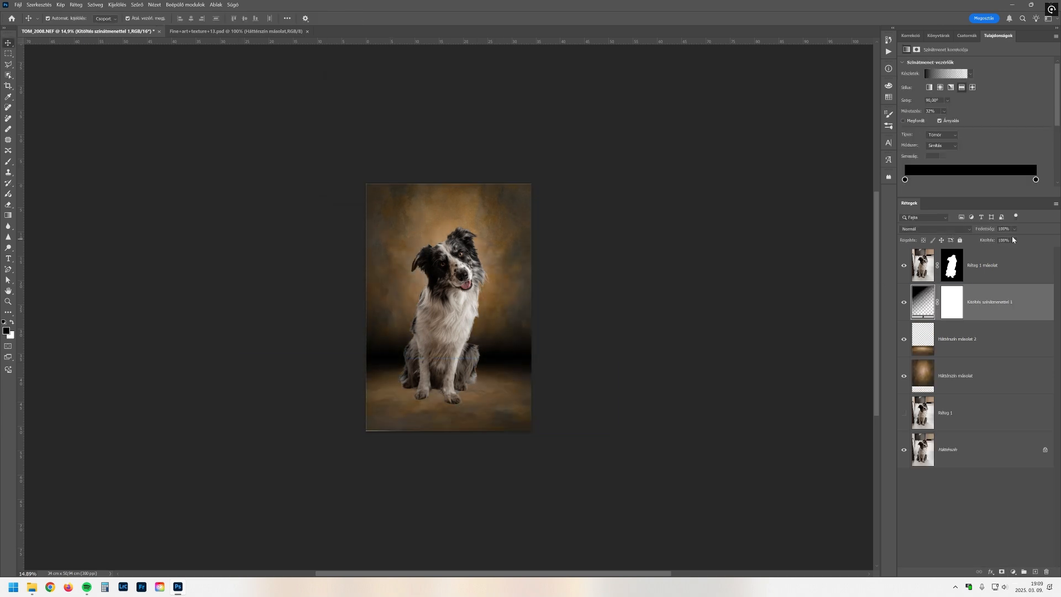
Step: Add a layer mask to the floor texture layer and extend the texture slightly past the photo's lower edge
{"action": "left_click", "coordinate": [1014, 229]}
{"action": "left_click", "coordinate": [961, 338]}
{"action": "left_click", "coordinate": [1001, 571]}
{"action": "key", "text": "b"}
{"action": "scroll", "coordinate": [411, 372], "scroll_direction": "up", "scroll_amount": 5}
{"action": "left_click", "coordinate": [923, 338]}
{"action": "key", "text": "v"}
{"action": "left_click_drag", "start_coordinate": [461, 540], "coordinate": [460, 545]}
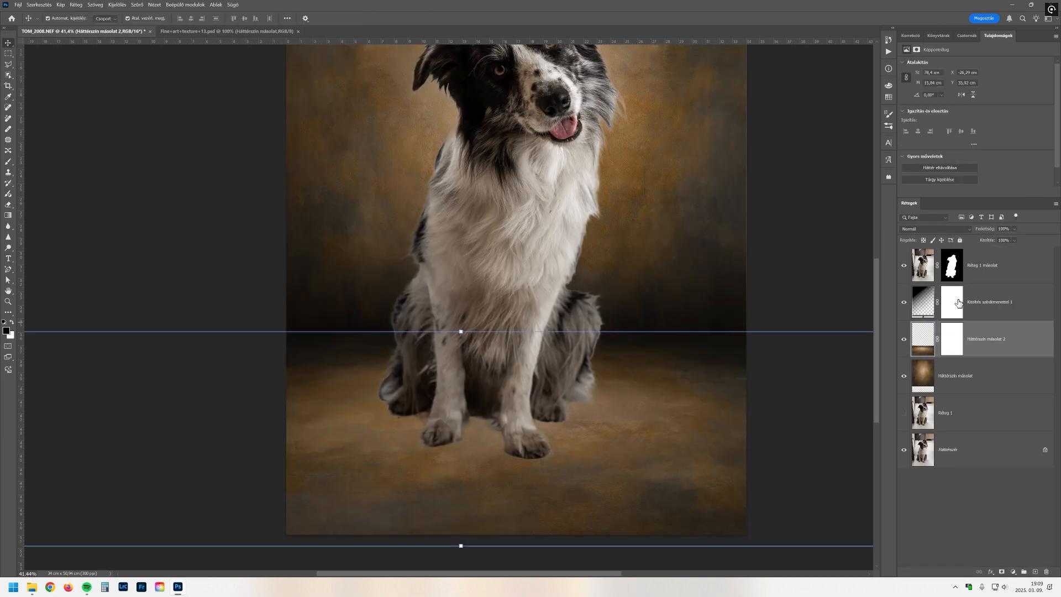
Step: Paint on the floor texture's mask along its upper edge to blend the floor into the backdrop
{"action": "left_click", "coordinate": [952, 338]}
{"action": "key", "text": "b"}
{"action": "left_click_drag", "start_coordinate": [284, 316], "coordinate": [455, 315]}
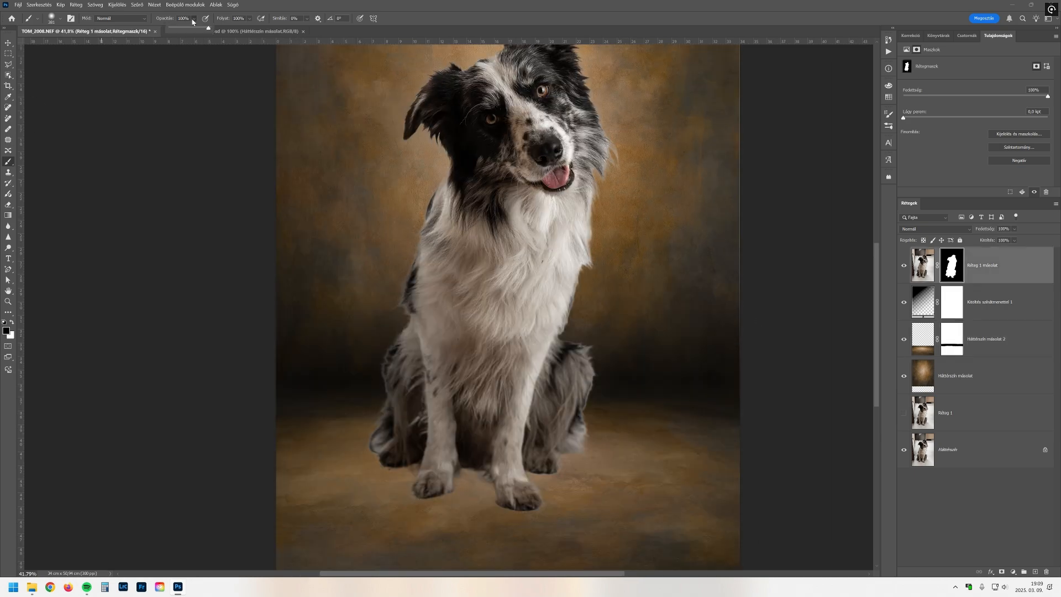
Step: Clean the dog mask's edges around the hindquarters and flanks with an Overlay-mode brush at 24% opacity
{"action": "left_click", "coordinate": [121, 18]}
{"action": "left_click", "coordinate": [110, 160]}
{"action": "scroll", "coordinate": [676, 133], "scroll_direction": "up", "scroll_amount": 3}
{"action": "left_click_drag", "start_coordinate": [651, 479], "coordinate": [626, 269]}
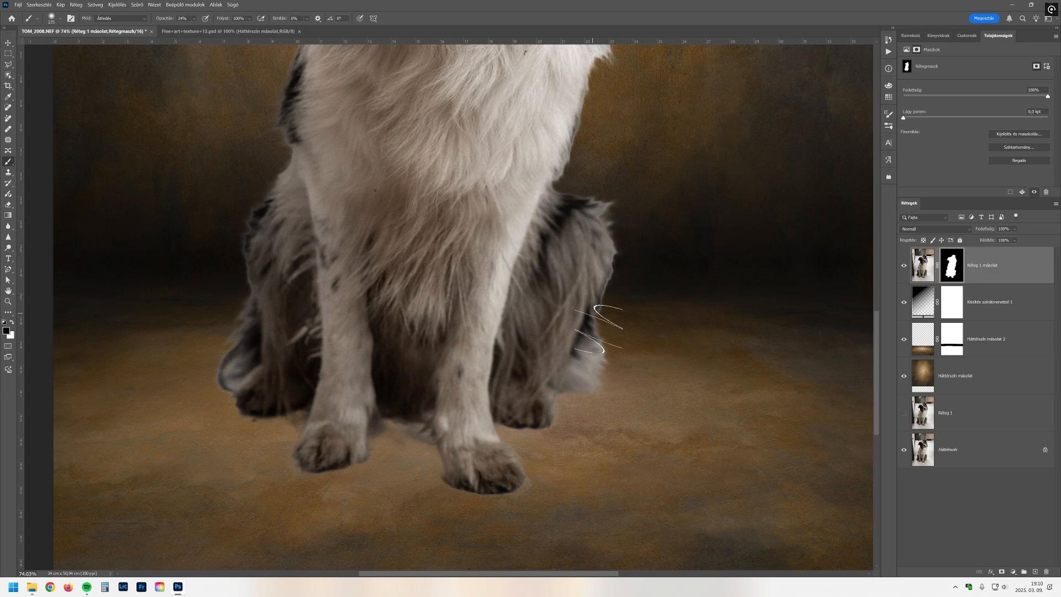
{"action": "left_click_drag", "start_coordinate": [497, 83], "coordinate": [603, 483]}
{"action": "left_click_drag", "start_coordinate": [626, 63], "coordinate": [579, 157]}
Step: Set the brush mode to Normal and paint along the dog's side to correct the mask edge
{"action": "left_click", "coordinate": [121, 18]}
{"action": "left_click", "coordinate": [105, 27]}
{"action": "scroll", "coordinate": [569, 277], "scroll_direction": "up", "scroll_amount": 3}
{"action": "left_click_drag", "start_coordinate": [513, 218], "coordinate": [486, 218]}
{"action": "left_click_drag", "start_coordinate": [320, 495], "coordinate": [285, 285]}
{"action": "left_click_drag", "start_coordinate": [283, 284], "coordinate": [275, 286]}
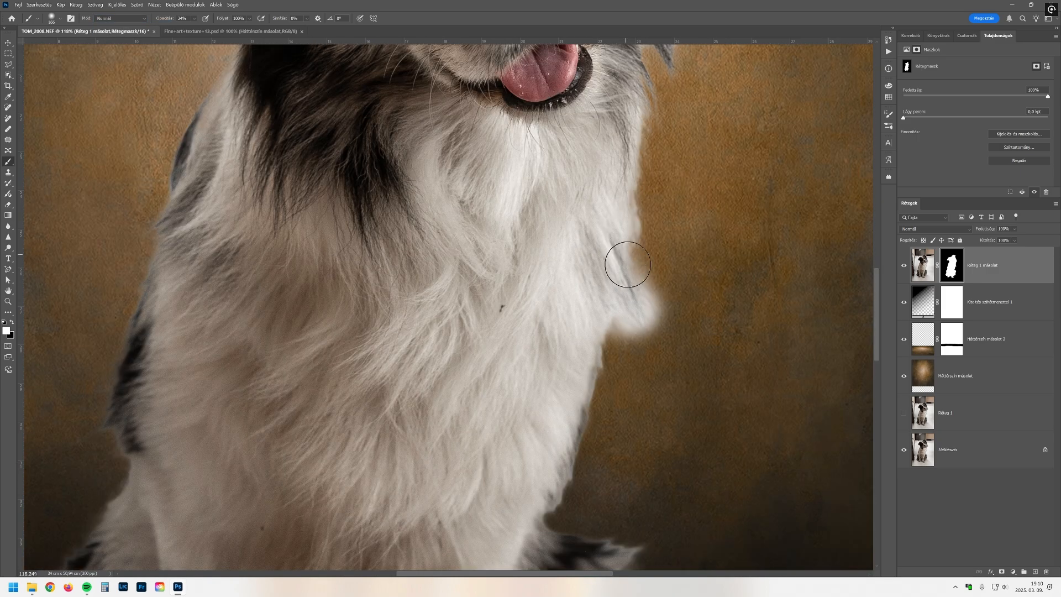
Step: Touch up the dog's mask along the chest fur and hindquarters, alternating between hiding and revealing paint
{"action": "key", "text": "x"}
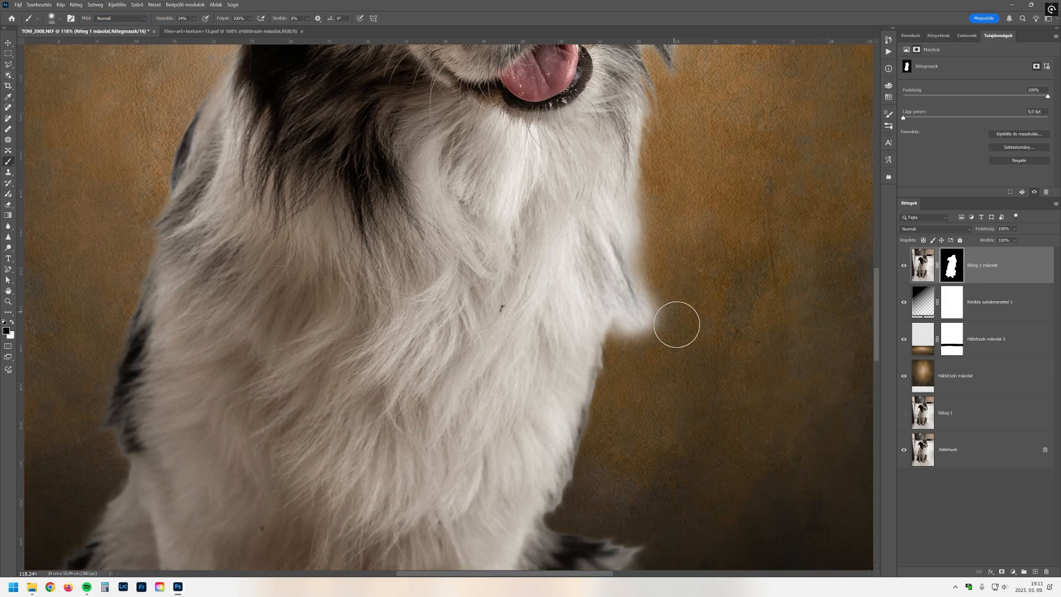
{"action": "scroll", "coordinate": [635, 316], "scroll_direction": "down", "scroll_amount": 3}
{"action": "scroll", "coordinate": [621, 399], "scroll_direction": "up", "scroll_amount": 5}
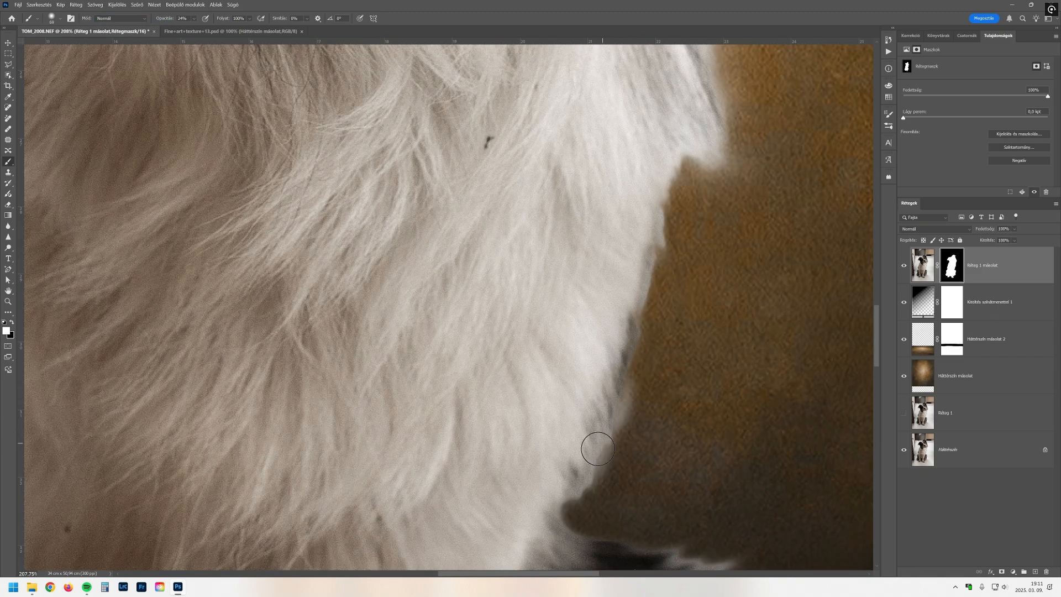
{"action": "scroll", "coordinate": [679, 190], "scroll_direction": "down", "scroll_amount": 4}
{"action": "scroll", "coordinate": [680, 520], "scroll_direction": "up", "scroll_amount": 3}
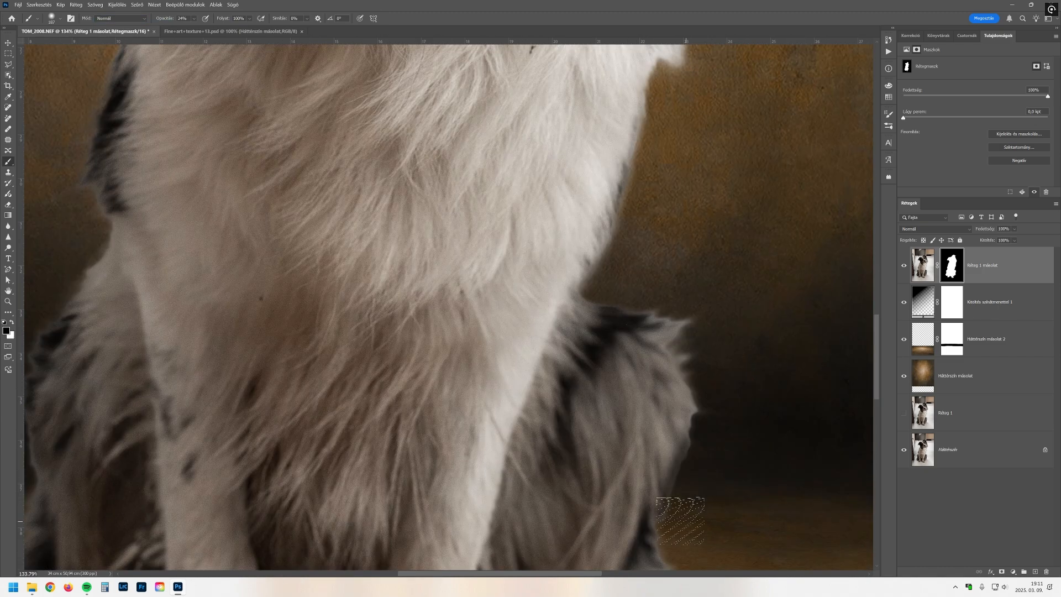
{"action": "scroll", "coordinate": [723, 503], "scroll_direction": "down", "scroll_amount": 7}
{"action": "scroll", "coordinate": [723, 502], "scroll_direction": "up", "scroll_amount": 1}
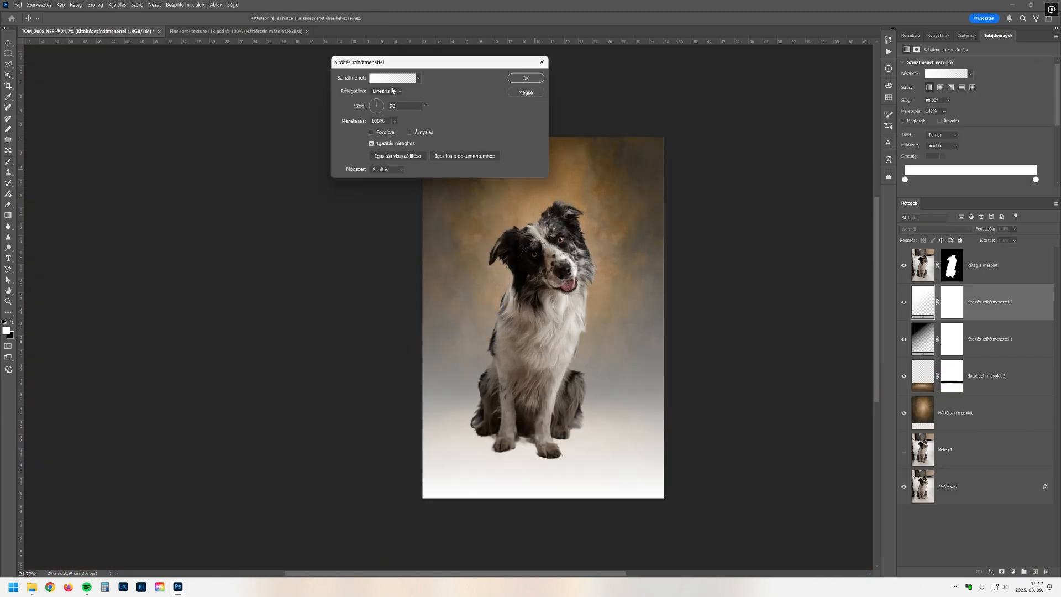
Step: Position a white radial gradient fill as a glow behind the dog's head
{"action": "mouse_move", "coordinate": [530, 270]}
{"action": "left_mouse_down"}
{"action": "mouse_move", "coordinate": [552, 265]}
{"action": "mouse_move", "coordinate": [569, 276]}
{"action": "left_mouse_up"}
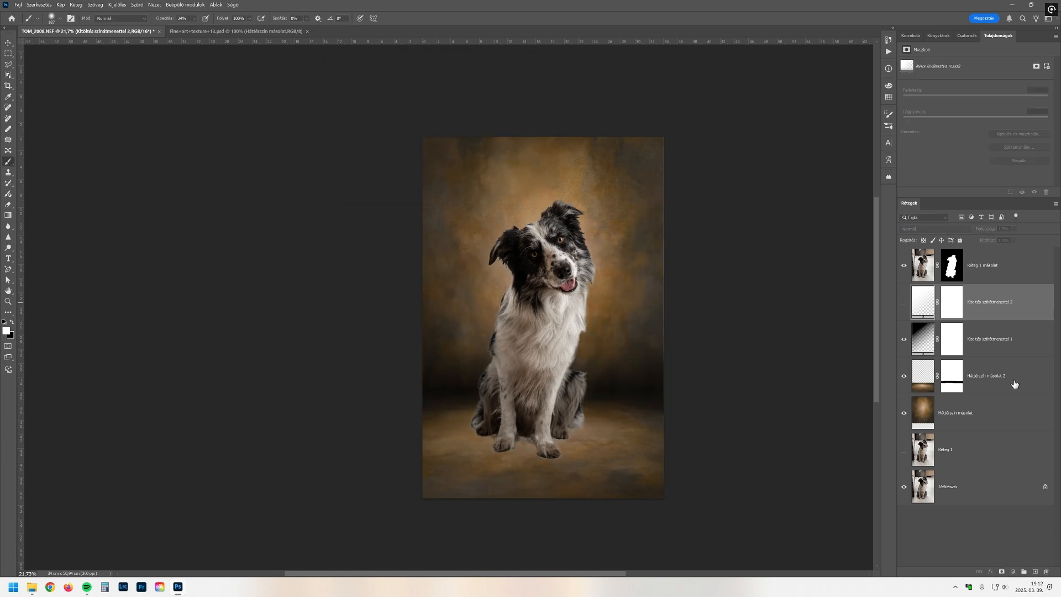
Step: Give the merged backdrop layer a red label and duplicate the layer
{"action": "left_click", "coordinate": [908, 331]}
{"action": "right_click", "coordinate": [902, 348]}
{"action": "left_click", "coordinate": [922, 380]}
{"action": "key", "text": "ctrl+j"}
Step: Apply a Tilt-Shift blur of 42 px to the duplicated backdrop, keeping the floor around the dog's paws in focus
{"action": "left_click", "coordinate": [137, 5]}
{"action": "mouse_move", "coordinate": [166, 111]}
{"action": "left_click", "coordinate": [266, 126]}
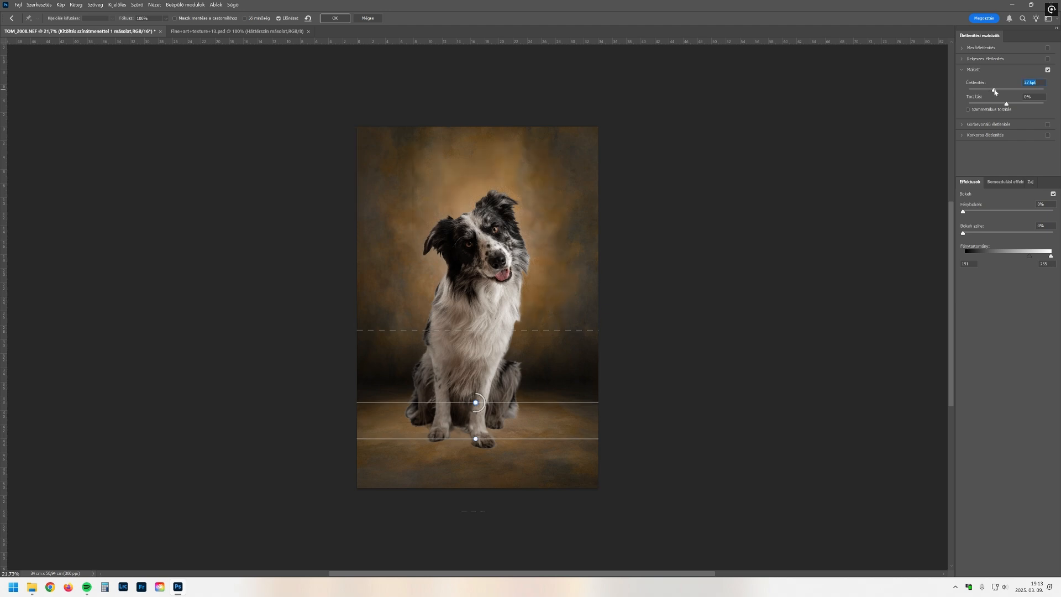
{"action": "scroll", "coordinate": [509, 362], "scroll_direction": "up", "scroll_amount": 3}
{"action": "left_click_drag", "start_coordinate": [506, 441], "coordinate": [506, 386]}
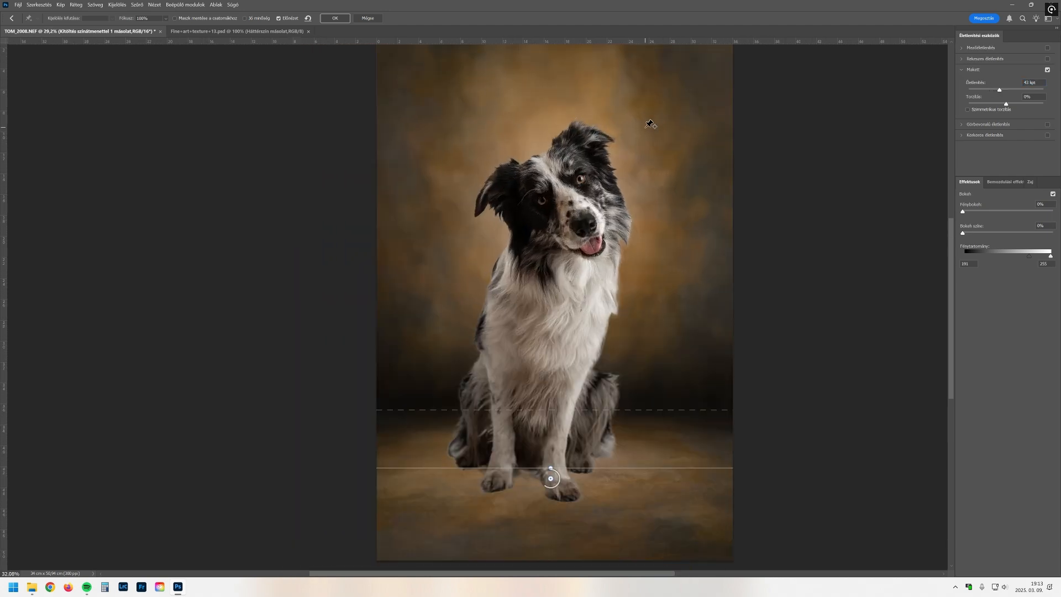
{"action": "key", "text": "Return"}
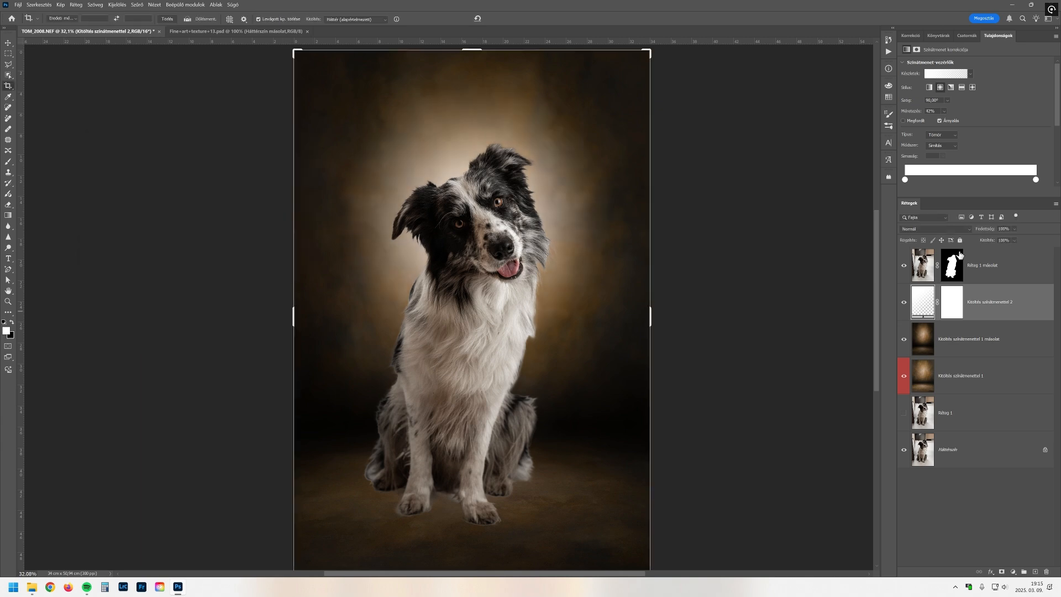
Step: Lower the white glow gradient layer's opacity to 67%
{"action": "left_click_drag", "start_coordinate": [1014, 240], "coordinate": [1018, 241]}
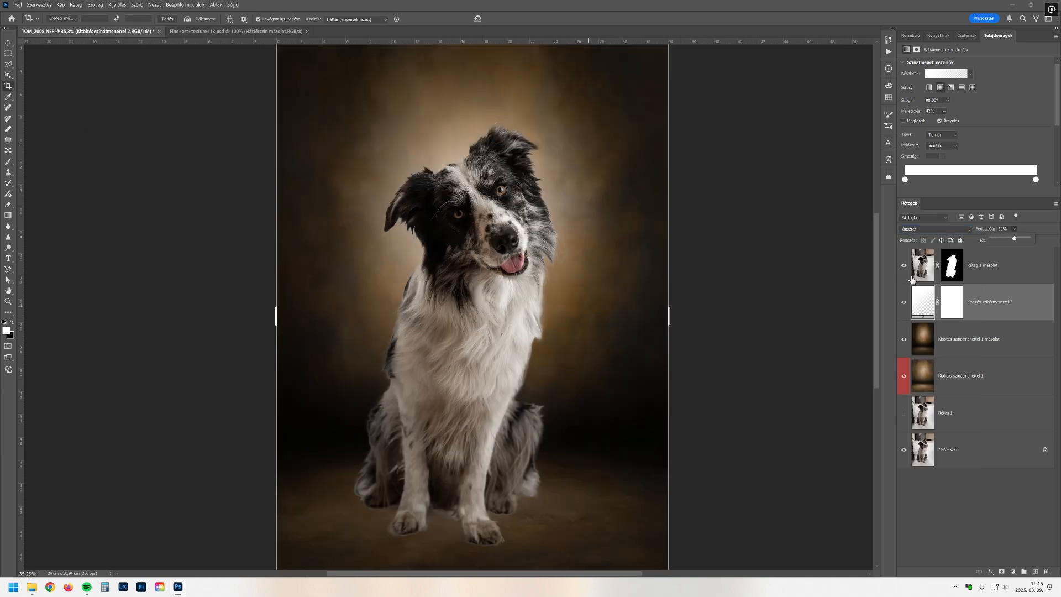
Step: Create a black shadow shape beneath the dog's paws on a new layer and soften it with a 30.4 px Gaussian Blur
{"action": "left_click", "coordinate": [1034, 572]}
{"action": "key", "text": "l"}
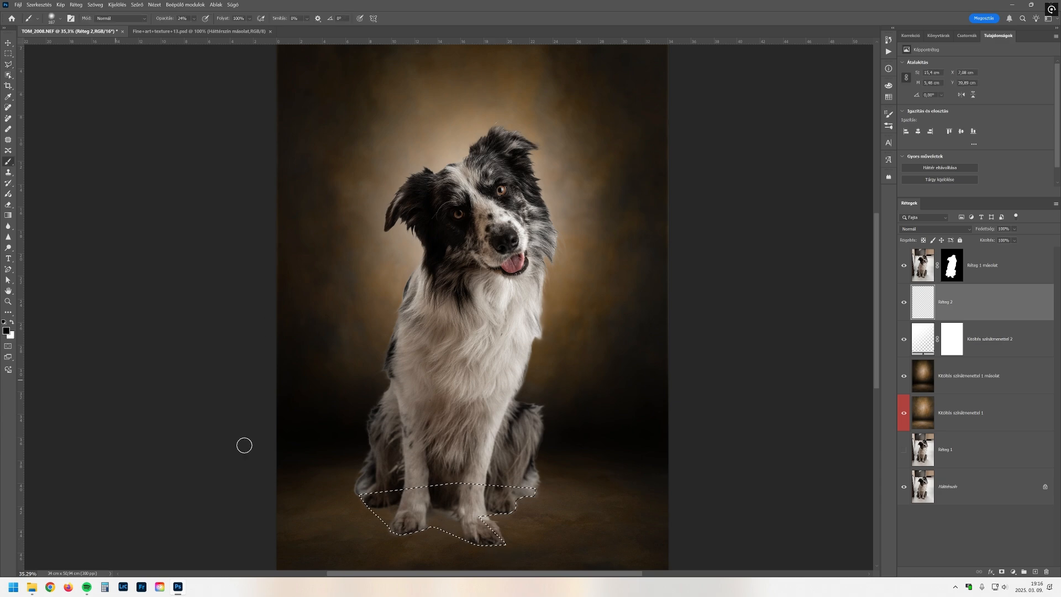
{"action": "left_click", "coordinate": [137, 4]}
{"action": "mouse_move", "coordinate": [160, 109]}
{"action": "left_click", "coordinate": [248, 146]}
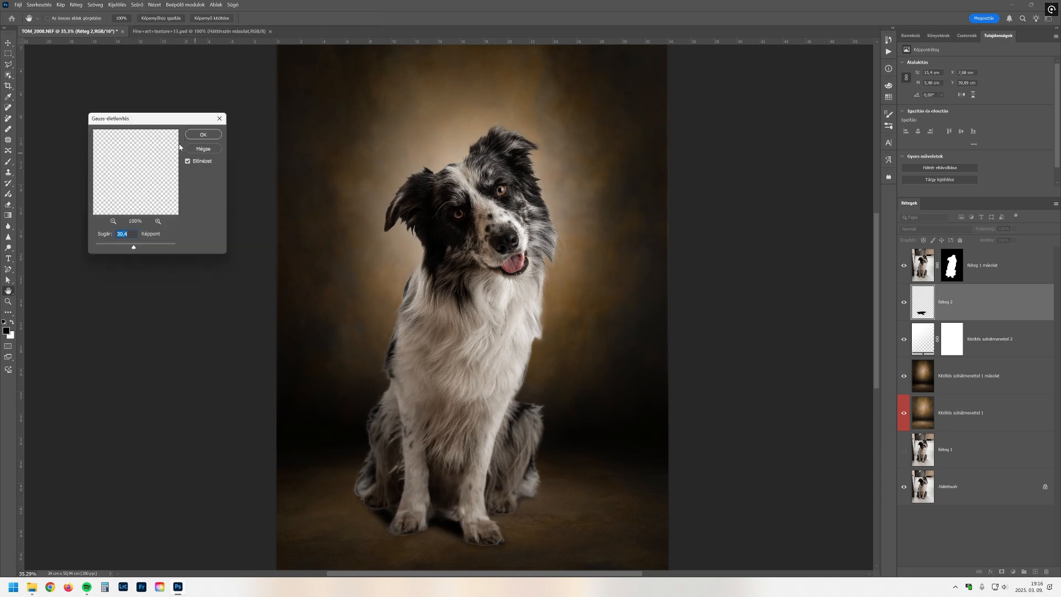
{"action": "left_click", "coordinate": [203, 134]}
Step: Enlarge and shift the shadow slightly, and warp its outer side outward across the floor behind the dog
{"action": "key", "text": "v"}
{"action": "scroll", "coordinate": [414, 262], "scroll_direction": "down", "scroll_amount": 4}
{"action": "left_click_drag", "start_coordinate": [360, 403], "coordinate": [351, 407]}
{"action": "left_click_drag", "start_coordinate": [396, 390], "coordinate": [399, 390]}
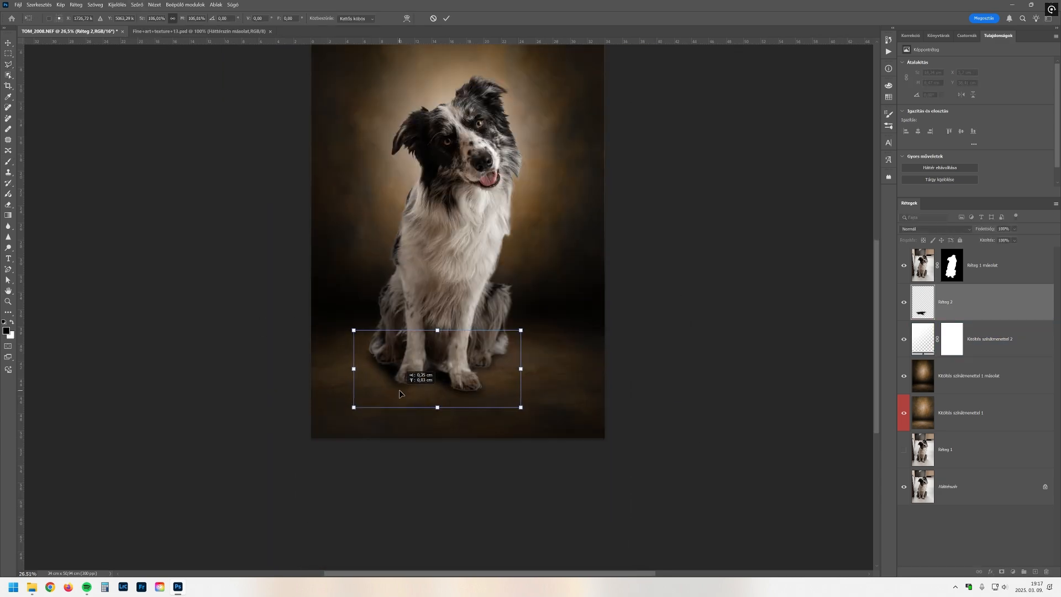
{"action": "right_click", "coordinate": [325, 344]}
{"action": "left_click", "coordinate": [357, 393]}
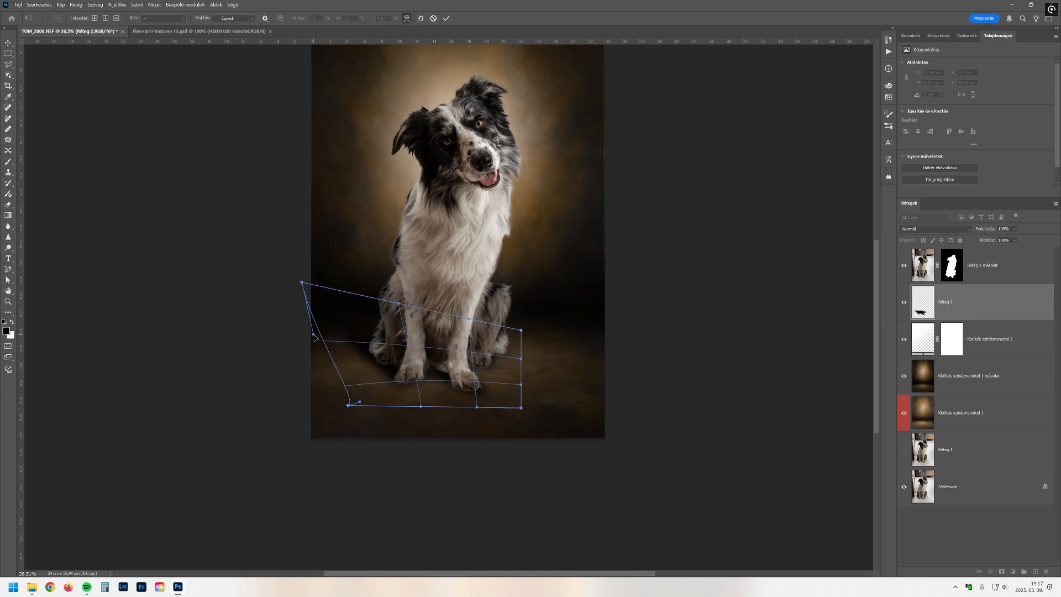
{"action": "left_click", "coordinate": [447, 18]}
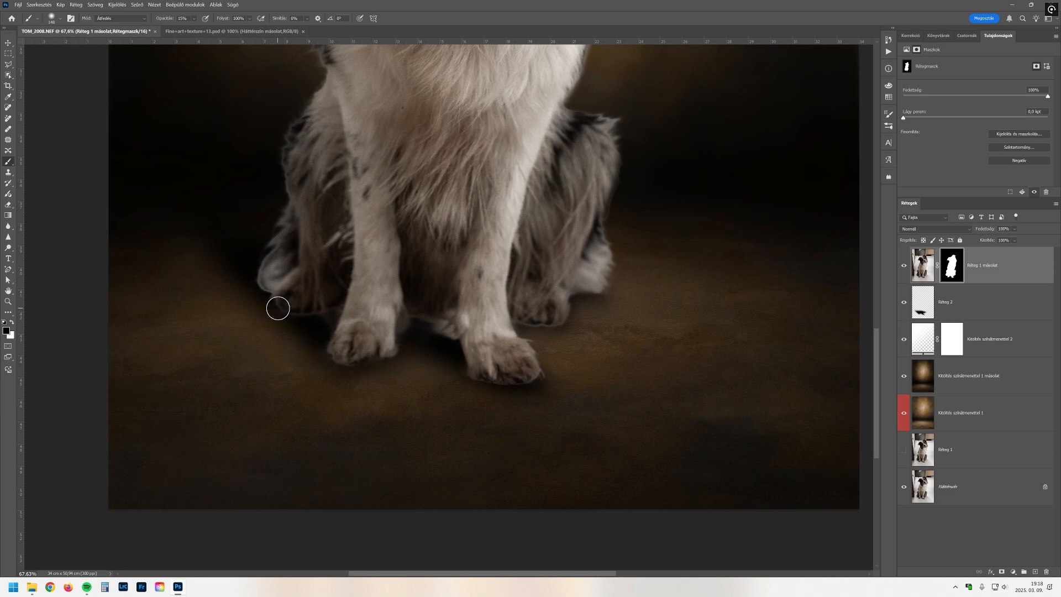
Step: Fade the light fringe around the dog's shadowed hind paw on its mask with a Normal-mode brush at 15% opacity
{"action": "left_click", "coordinate": [121, 18]}
{"action": "left_click", "coordinate": [111, 26]}
{"action": "mouse_move", "coordinate": [250, 270]}
{"action": "left_mouse_down"}
{"action": "mouse_move", "coordinate": [290, 161]}
{"action": "mouse_move", "coordinate": [311, 309]}
{"action": "left_mouse_up"}
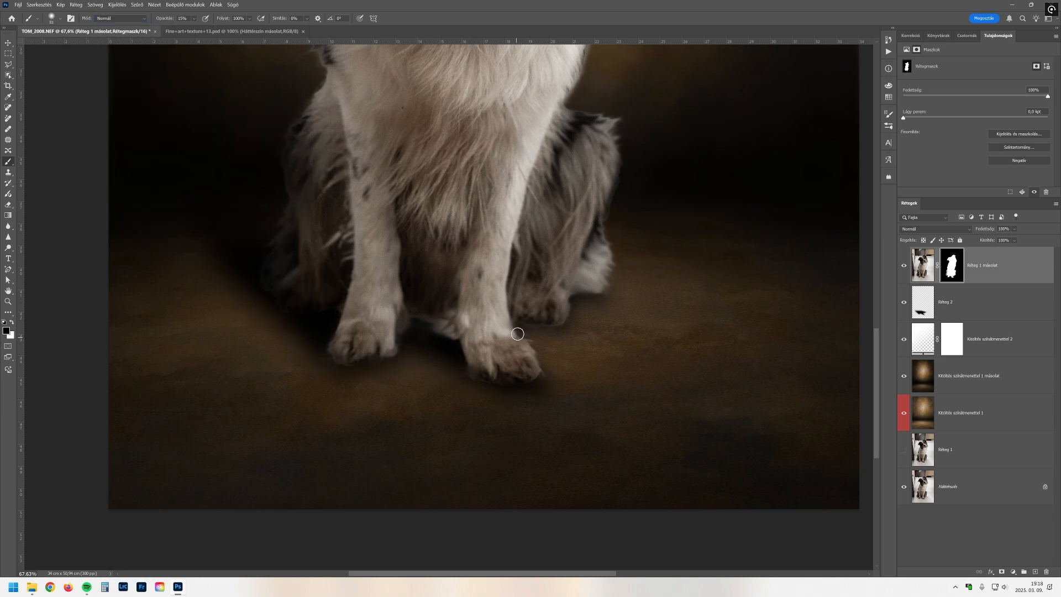
Step: Mask out the remaining fringe between the dog's front legs and around the front paw
{"action": "scroll", "coordinate": [588, 354], "scroll_direction": "down", "scroll_amount": 6}
{"action": "scroll", "coordinate": [518, 346], "scroll_direction": "up", "scroll_amount": 11}
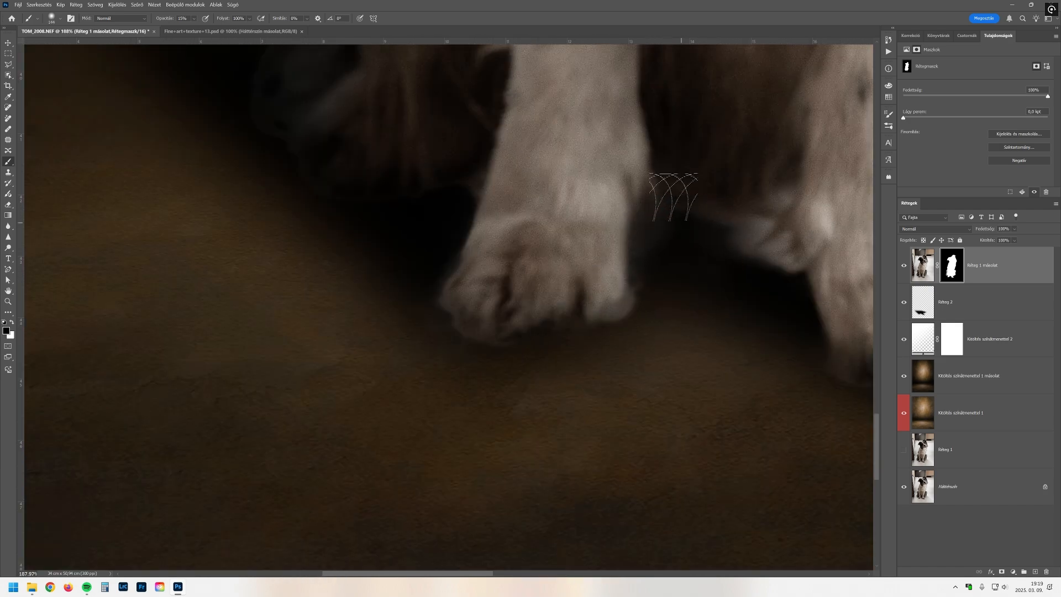
{"action": "left_click_drag", "start_coordinate": [673, 197], "coordinate": [751, 216]}
{"action": "left_click_drag", "start_coordinate": [459, 265], "coordinate": [475, 303]}
{"action": "scroll", "coordinate": [476, 303], "scroll_direction": "down", "scroll_amount": 10}
{"action": "scroll", "coordinate": [556, 365], "scroll_direction": "up", "scroll_amount": 4}
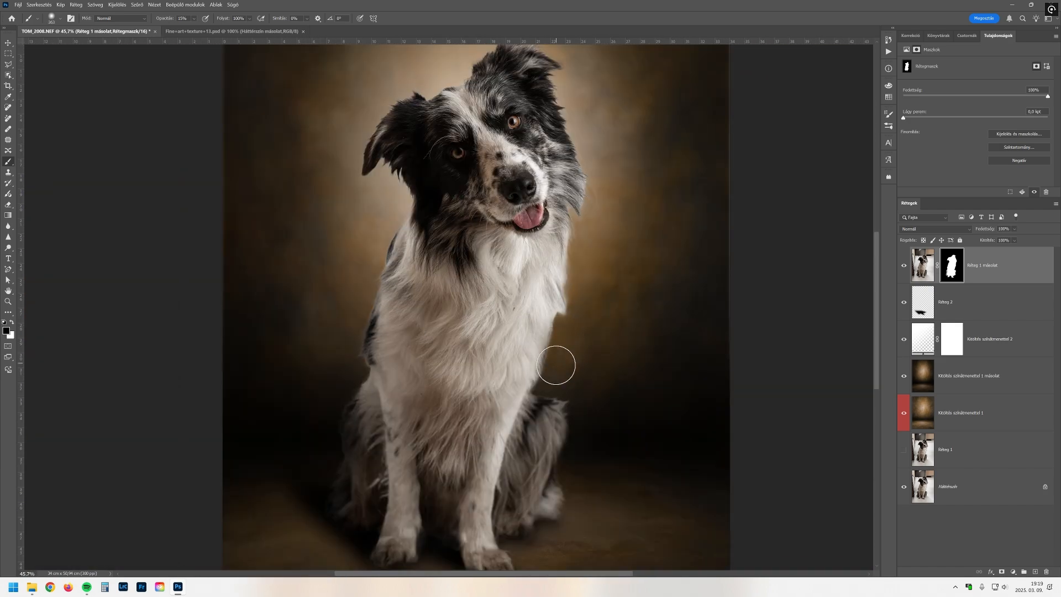
Step: Refine the mask around the wispy fur beside the dog's cheek with an Overlay-mode brush at 15% opacity
{"action": "scroll", "coordinate": [586, 194], "scroll_direction": "up", "scroll_amount": 8}
{"action": "key", "text": "x"}
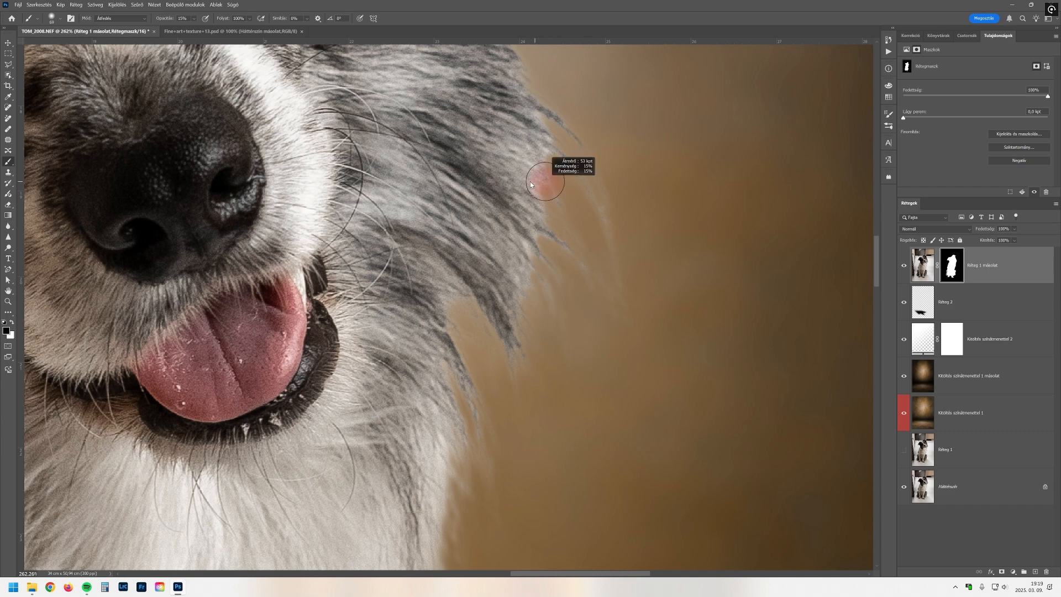
{"action": "mouse_move", "coordinate": [581, 226]}
{"action": "left_mouse_down"}
{"action": "mouse_move", "coordinate": [563, 328]}
{"action": "mouse_move", "coordinate": [632, 352]}
{"action": "mouse_move", "coordinate": [588, 237]}
{"action": "left_mouse_up"}
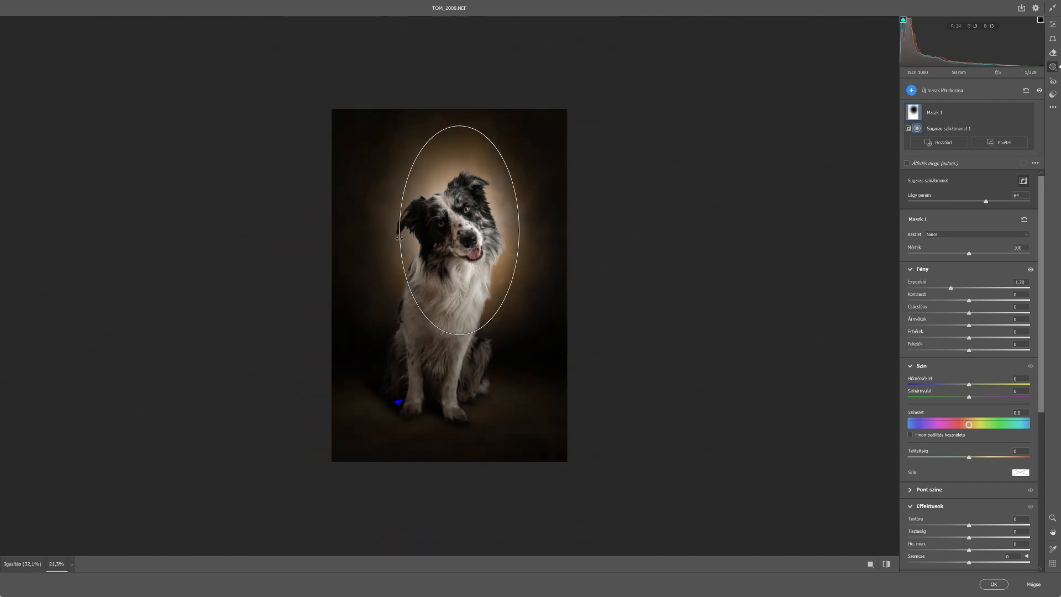
Step: Move the darkening radial mask lower over the dog and widen its ellipse
{"action": "left_click_drag", "start_coordinate": [459, 230], "coordinate": [455, 258]}
{"action": "left_click_drag", "start_coordinate": [395, 258], "coordinate": [383, 256]}
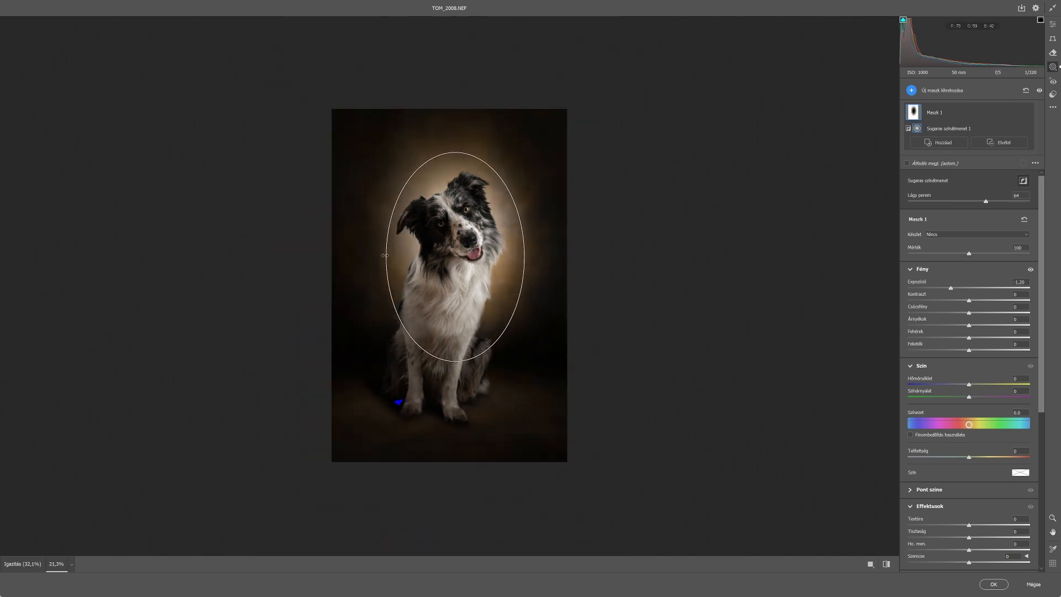
Step: Set the overall exposure to +1.00, whites to -2 and blacks to -1
{"action": "left_click", "coordinate": [1052, 24]}
{"action": "left_click_drag", "start_coordinate": [970, 139], "coordinate": [980, 138]}
{"action": "left_click_drag", "start_coordinate": [971, 188], "coordinate": [970, 202]}
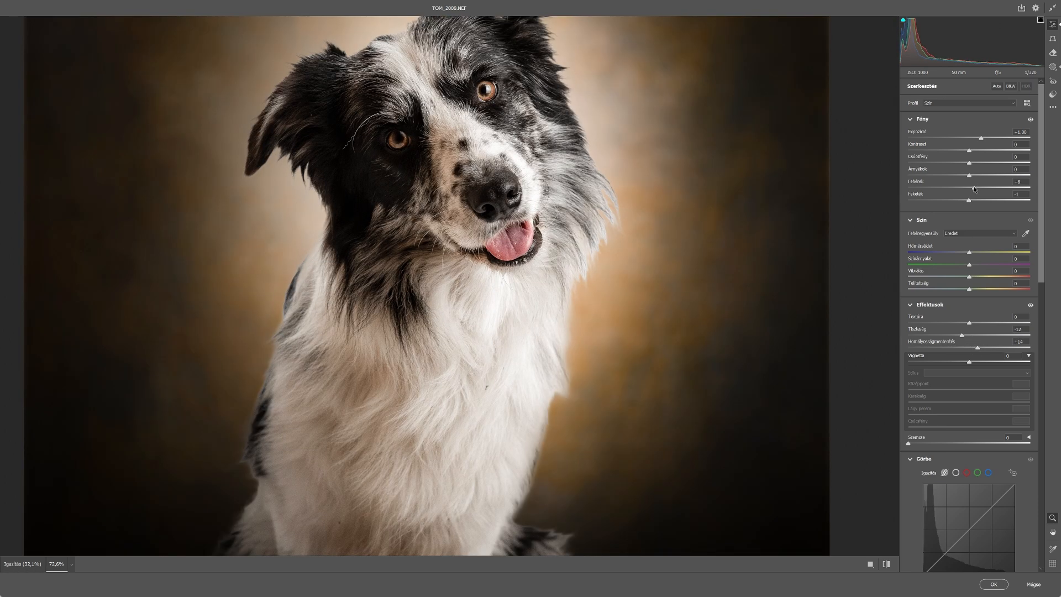
{"action": "scroll", "coordinate": [456, 277], "scroll_direction": "down", "scroll_amount": 5}
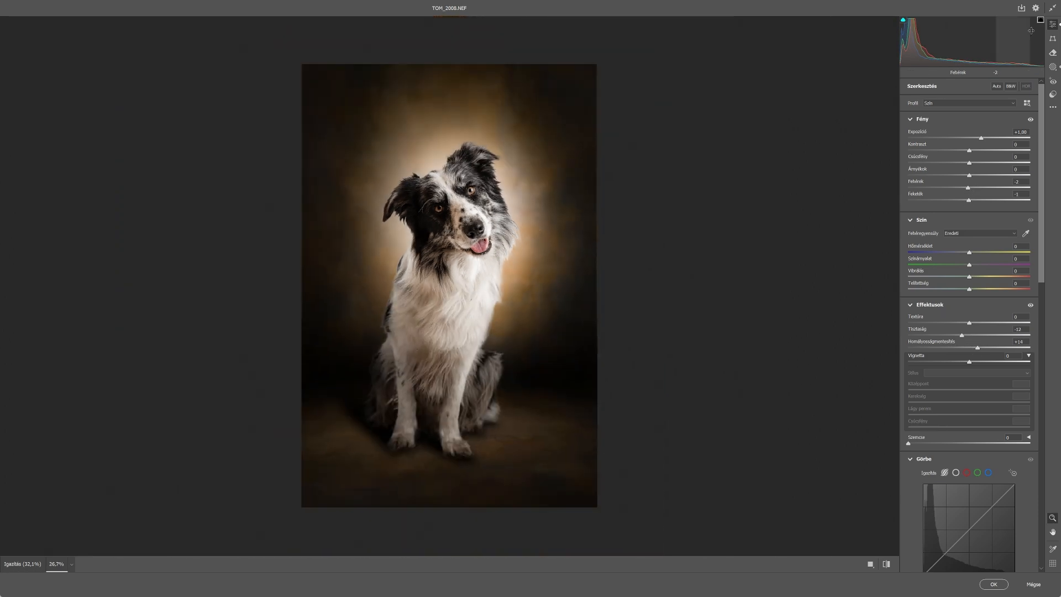
Step: Apply a preset to the image and set the radial mask's feather to 100
{"action": "left_click", "coordinate": [1053, 94]}
{"action": "left_click", "coordinate": [930, 195]}
{"action": "left_click", "coordinate": [1052, 24]}
{"action": "left_click", "coordinate": [1053, 67]}
{"action": "left_click_drag", "start_coordinate": [986, 201], "coordinate": [1030, 201]}
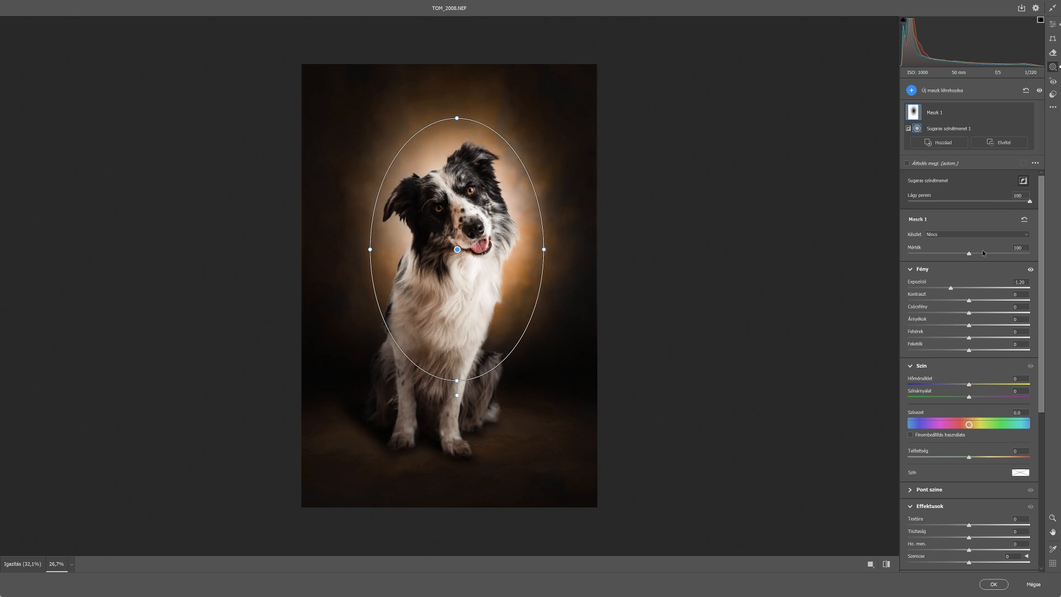
Step: Set the overall exposure to +0.90
{"action": "left_click", "coordinate": [1052, 24]}
{"action": "left_click_drag", "start_coordinate": [974, 139], "coordinate": [979, 138]}
{"action": "scroll", "coordinate": [487, 259], "scroll_direction": "up", "scroll_amount": 3}
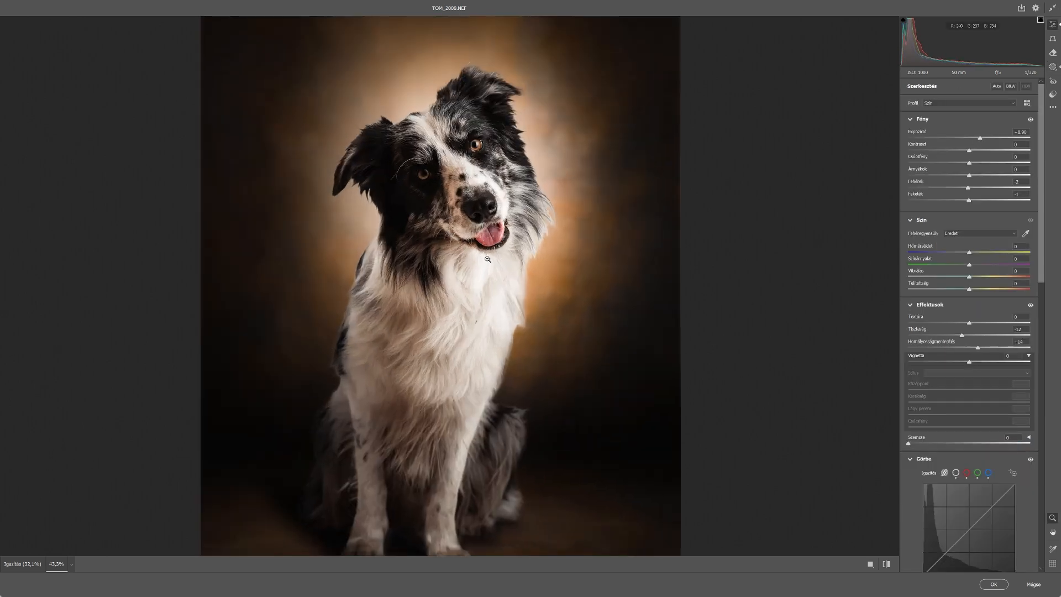
Step: Lower the overall whites to -37 and try a white balance with temperature -10 and tint +21
{"action": "scroll", "coordinate": [872, 281], "scroll_direction": "down", "scroll_amount": 2}
{"action": "left_click_drag", "start_coordinate": [967, 187], "coordinate": [958, 190]}
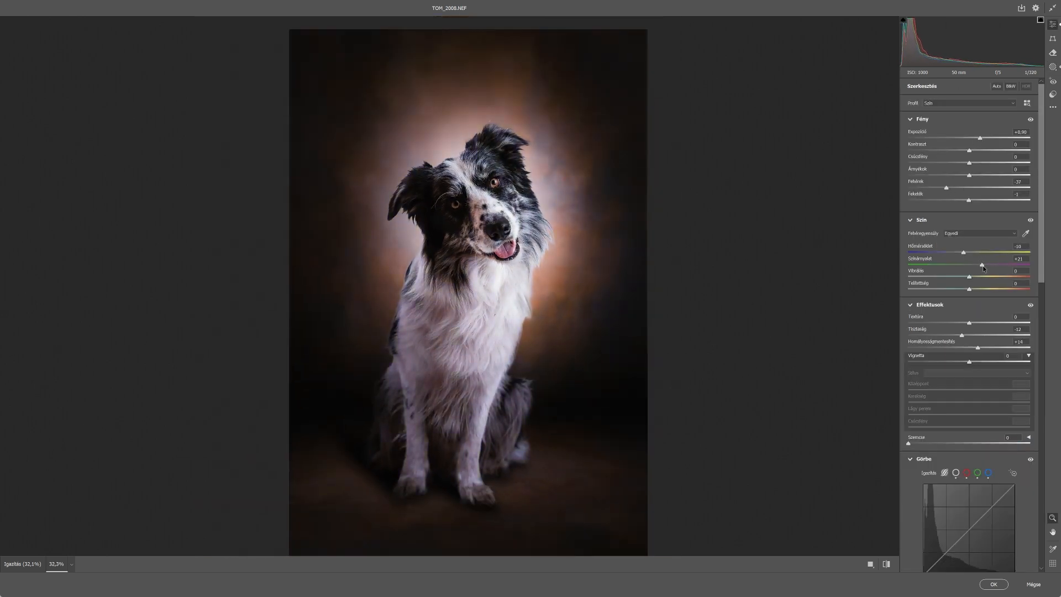
{"action": "mouse_move", "coordinate": [983, 265]}
{"action": "left_mouse_down"}
{"action": "mouse_move", "coordinate": [968, 264]}
{"action": "mouse_move", "coordinate": [969, 254]}
{"action": "left_mouse_up"}
{"action": "scroll", "coordinate": [958, 315], "scroll_direction": "down", "scroll_amount": 7}
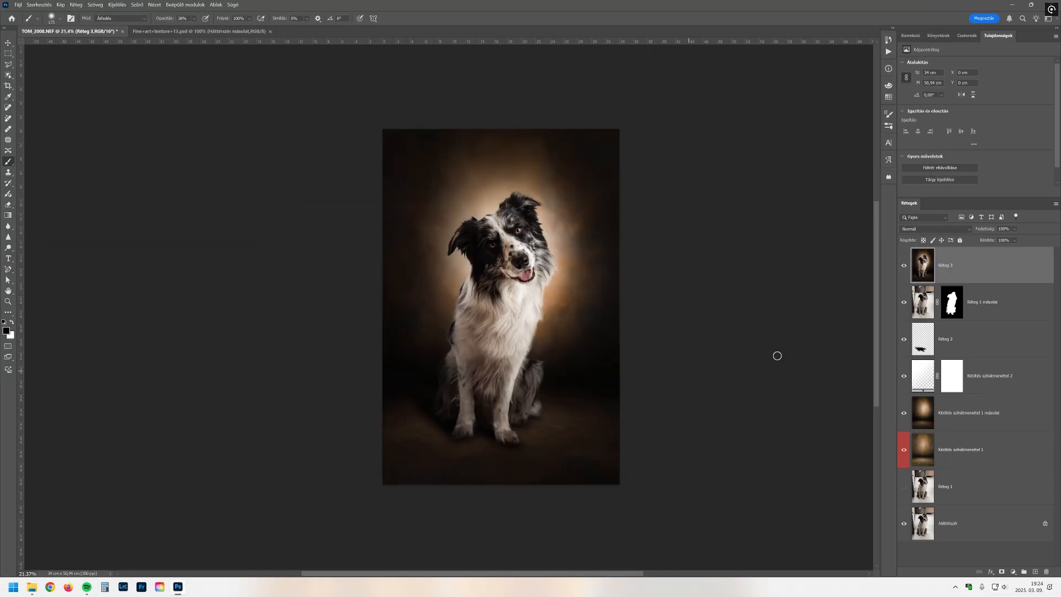
Step: Compare the image with and without the graded Réteg 3 layer and lower that layer's opacity to about 37%
{"action": "left_click", "coordinate": [903, 269]}
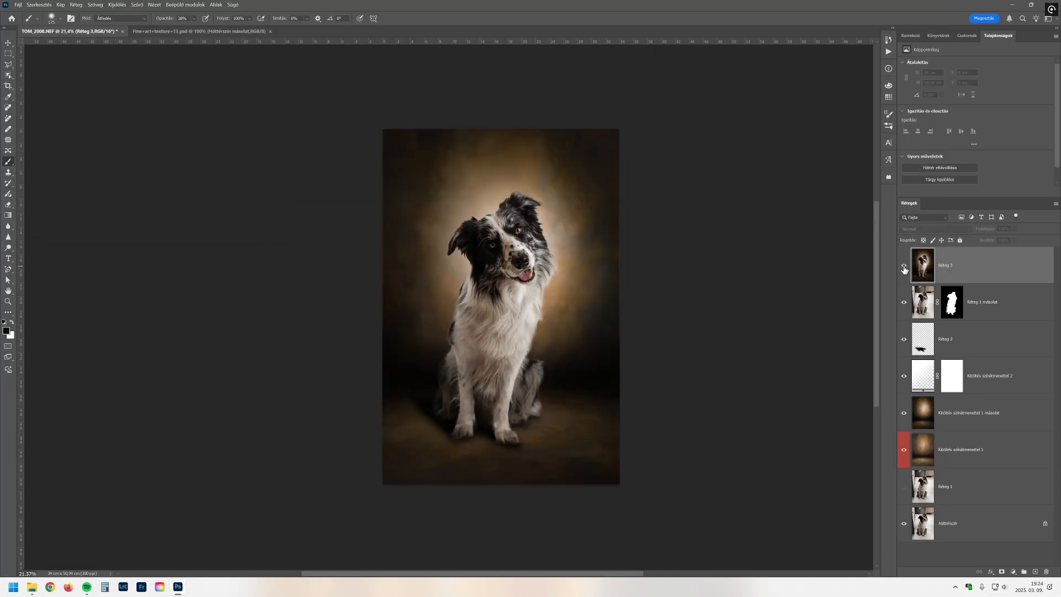
{"action": "left_click", "coordinate": [904, 268]}
{"action": "left_click", "coordinate": [1014, 229]}
{"action": "left_click_drag", "start_coordinate": [1044, 239], "coordinate": [1019, 240]}
{"action": "scroll", "coordinate": [585, 295], "scroll_direction": "up", "scroll_amount": 5}
{"action": "left_click", "coordinate": [904, 267]}
{"action": "left_click", "coordinate": [904, 266]}
{"action": "left_click", "coordinate": [1014, 229]}
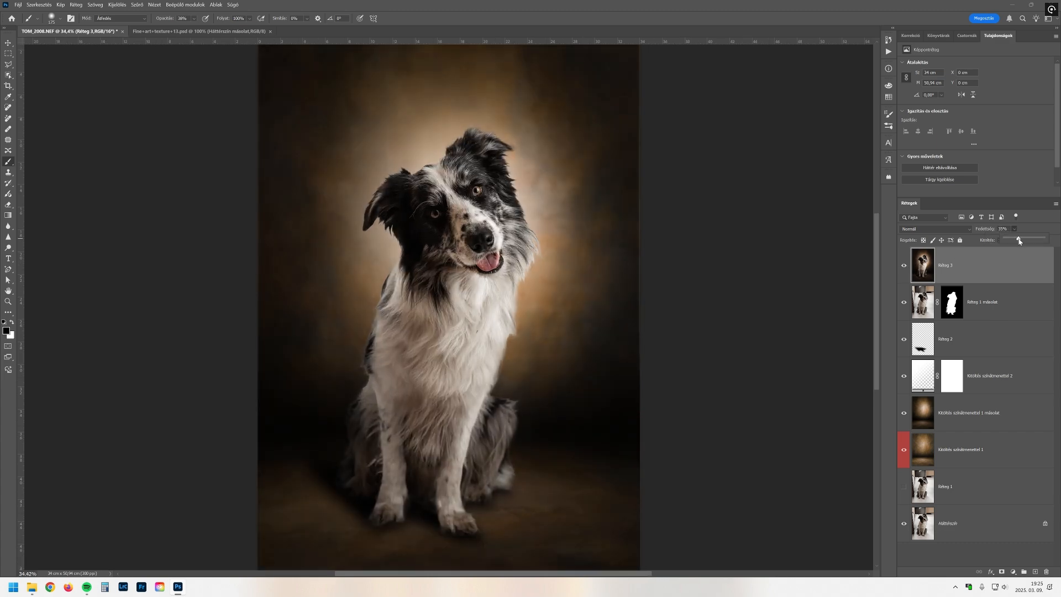
Step: Stamp all visible layers into a new layer and open it in the Camera Raw filter
{"action": "scroll", "coordinate": [521, 282], "scroll_direction": "down", "scroll_amount": 4}
{"action": "key", "text": "ctrl+alt+shift+e"}
{"action": "left_click", "coordinate": [137, 5]}
{"action": "left_click", "coordinate": [185, 77]}
Step: Add a diagonal linear gradient mask over the photo's lower-left side with exposure -1.15 and contrast +51, and begin another mask
{"action": "left_click", "coordinate": [1052, 67]}
{"action": "left_click", "coordinate": [939, 177]}
{"action": "left_click_drag", "start_coordinate": [328, 300], "coordinate": [451, 229]}
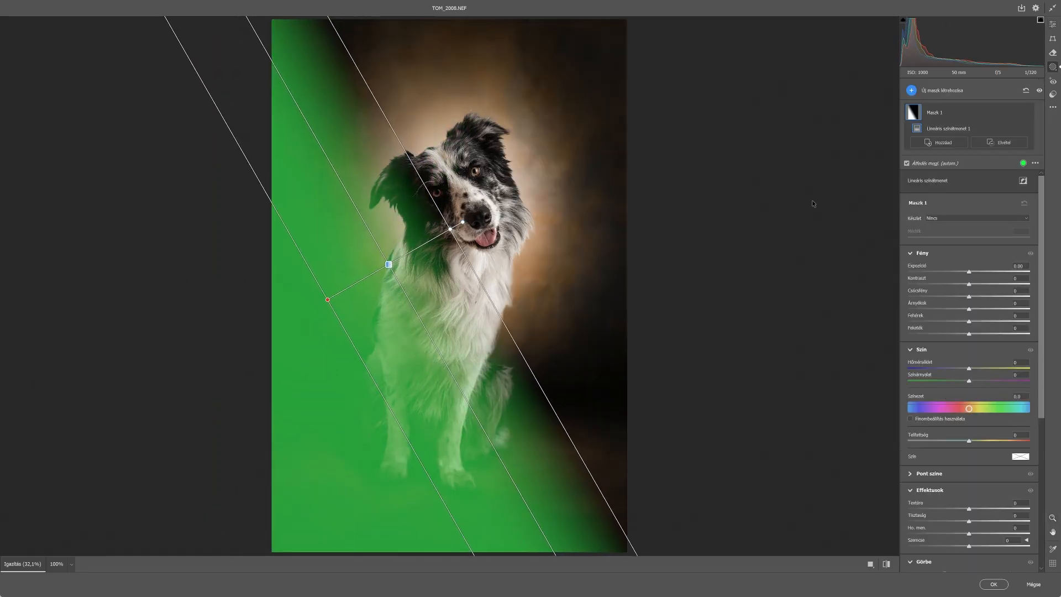
{"action": "left_click_drag", "start_coordinate": [969, 271], "coordinate": [951, 272]}
{"action": "left_click_drag", "start_coordinate": [328, 299], "coordinate": [292, 345]}
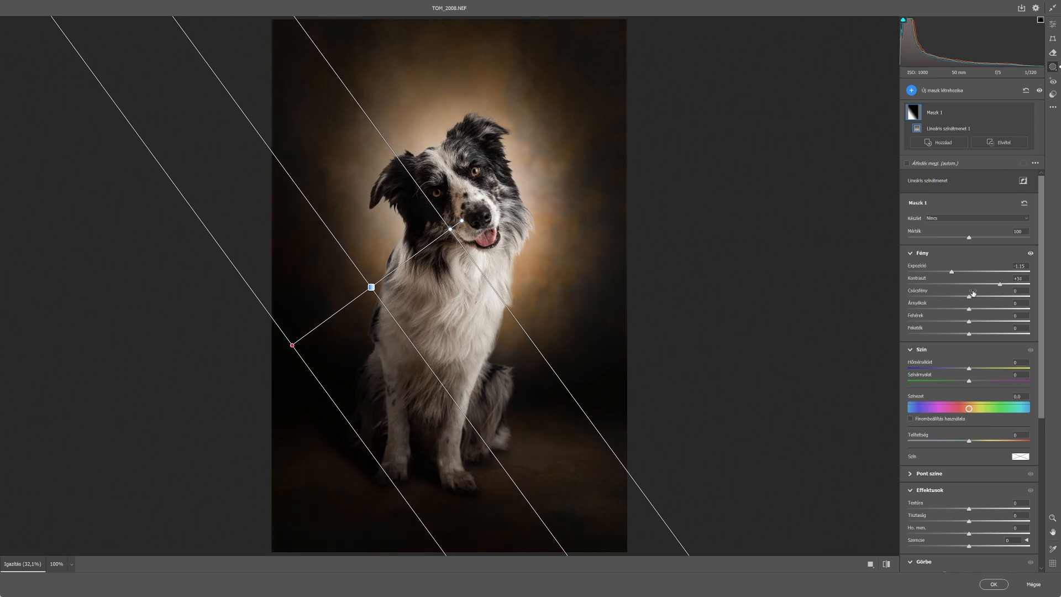
{"action": "left_click", "coordinate": [912, 91]}
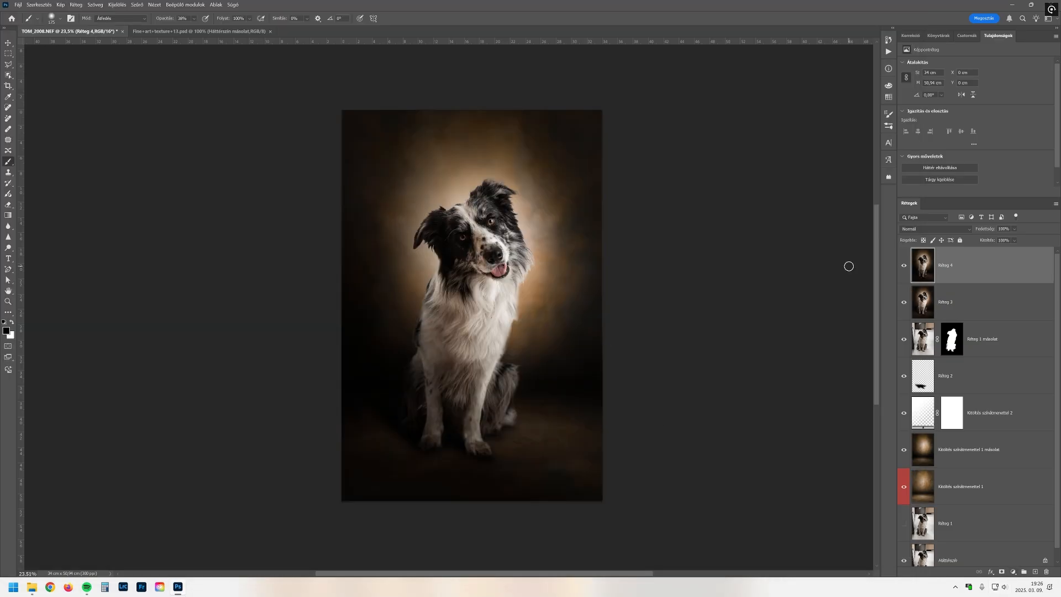
Step: Sample the dark backdrop colour beside the dog's flank and set the brush blending mode to Normal
{"action": "scroll", "coordinate": [35, 216], "scroll_direction": "up", "scroll_amount": 5}
{"action": "left_click", "coordinate": [382, 416], "text": "alt"}
{"action": "left_click", "coordinate": [115, 19]}
{"action": "left_click", "coordinate": [111, 26]}
Step: Try brushing the sampled colour along the dog's flank and undo the strokes
{"action": "left_click_drag", "start_coordinate": [430, 411], "coordinate": [461, 301]}
{"action": "left_click", "coordinate": [38, 5]}
{"action": "left_click", "coordinate": [55, 13]}
{"action": "left_click", "coordinate": [39, 5]}
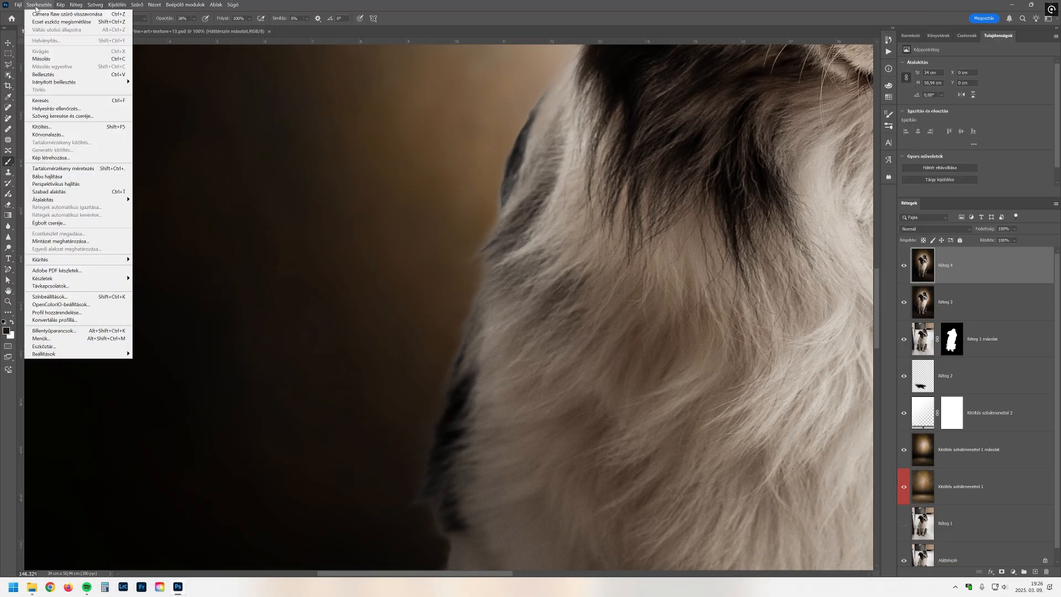
{"action": "left_click", "coordinate": [54, 13]}
Step: Paint sampled backdrop colours along the right edge of the dog's chest fur with the brush opacity at 14%
{"action": "key", "text": "ctrl+0"}
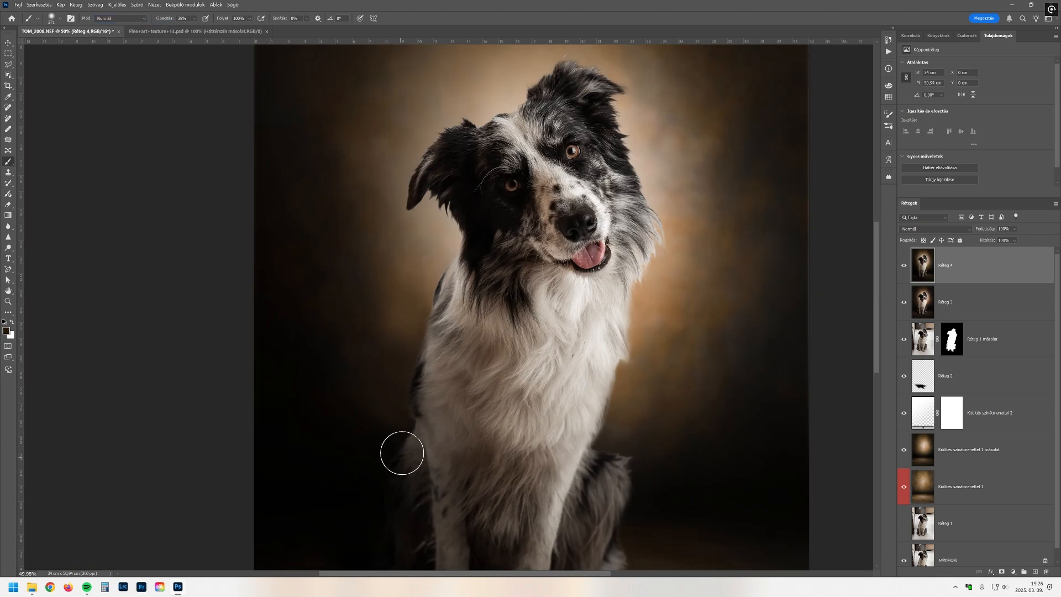
{"action": "scroll", "coordinate": [563, 289], "scroll_direction": "up", "scroll_amount": 7}
{"action": "left_click", "coordinate": [518, 258], "text": "alt"}
{"action": "left_click_drag", "start_coordinate": [168, 18], "coordinate": [155, 18]}
{"action": "left_click_drag", "start_coordinate": [518, 125], "coordinate": [523, 208]}
{"action": "left_click", "coordinate": [471, 406], "text": "alt"}
{"action": "left_click_drag", "start_coordinate": [471, 406], "coordinate": [443, 479]}
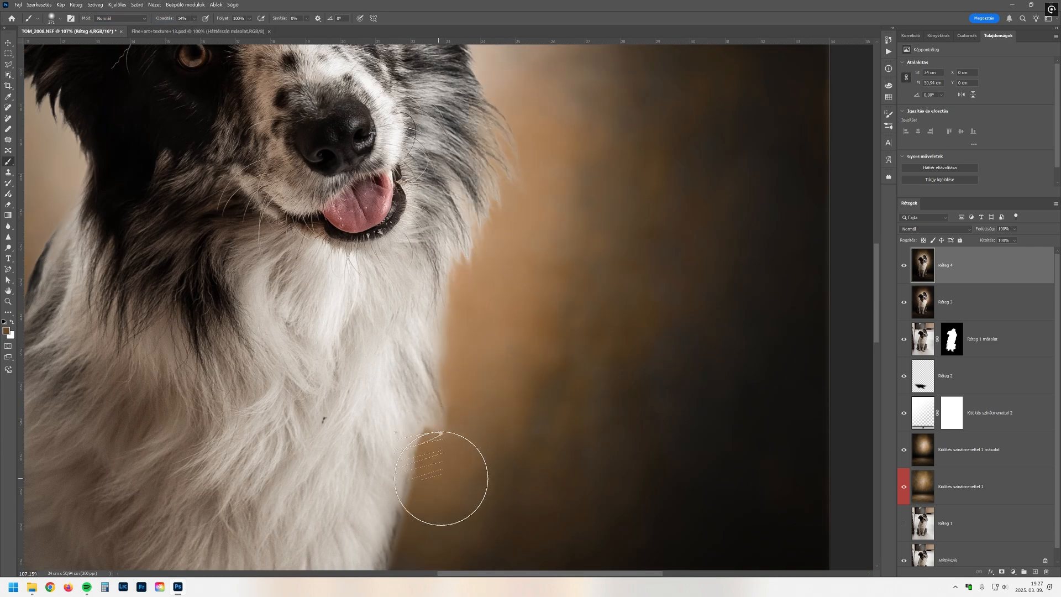
Step: Apply an Iris Blur of 11 px with the ellipse centred on the dog's face and widened around the head and chest
{"action": "key", "text": "ctrl+0"}
{"action": "scroll", "coordinate": [572, 318], "scroll_direction": "up", "scroll_amount": 5}
{"action": "scroll", "coordinate": [652, 399], "scroll_direction": "down", "scroll_amount": 5}
{"action": "scroll", "coordinate": [563, 208], "scroll_direction": "up", "scroll_amount": 6}
{"action": "scroll", "coordinate": [561, 207], "scroll_direction": "down", "scroll_amount": 6}
{"action": "left_click", "coordinate": [137, 5]}
{"action": "mouse_move", "coordinate": [162, 118]}
{"action": "left_click", "coordinate": [263, 129]}
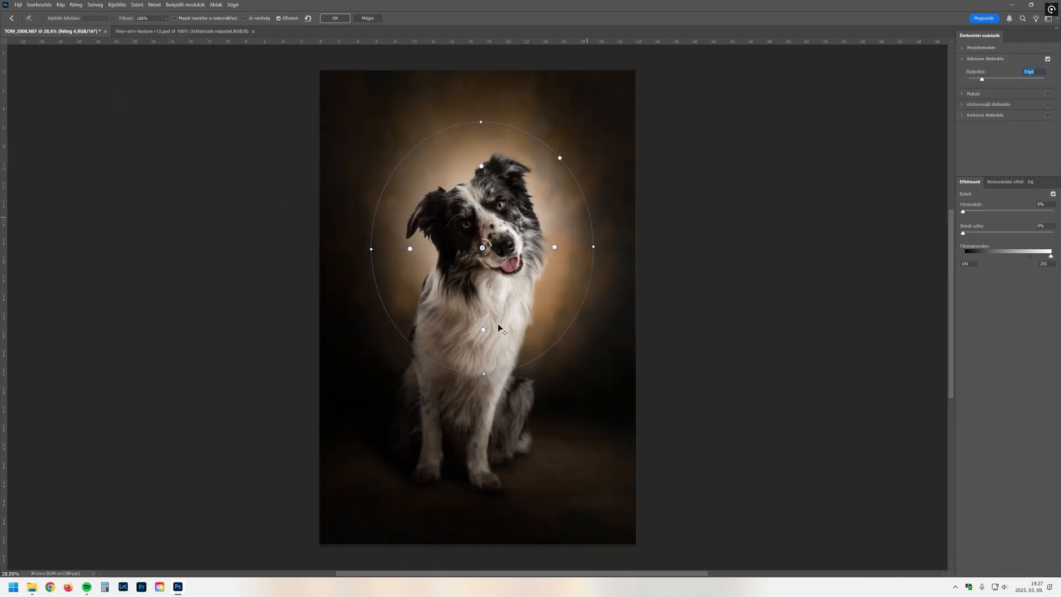
{"action": "scroll", "coordinate": [499, 329], "scroll_direction": "up", "scroll_amount": 2}
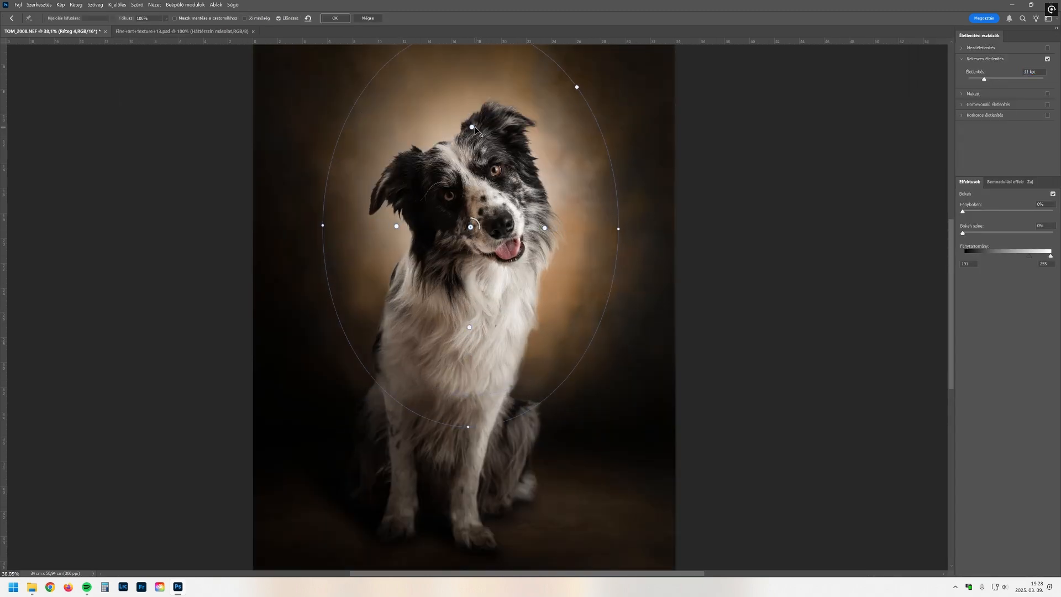
{"action": "key", "text": "Return"}
{"action": "scroll", "coordinate": [540, 296], "scroll_direction": "down", "scroll_amount": 2}
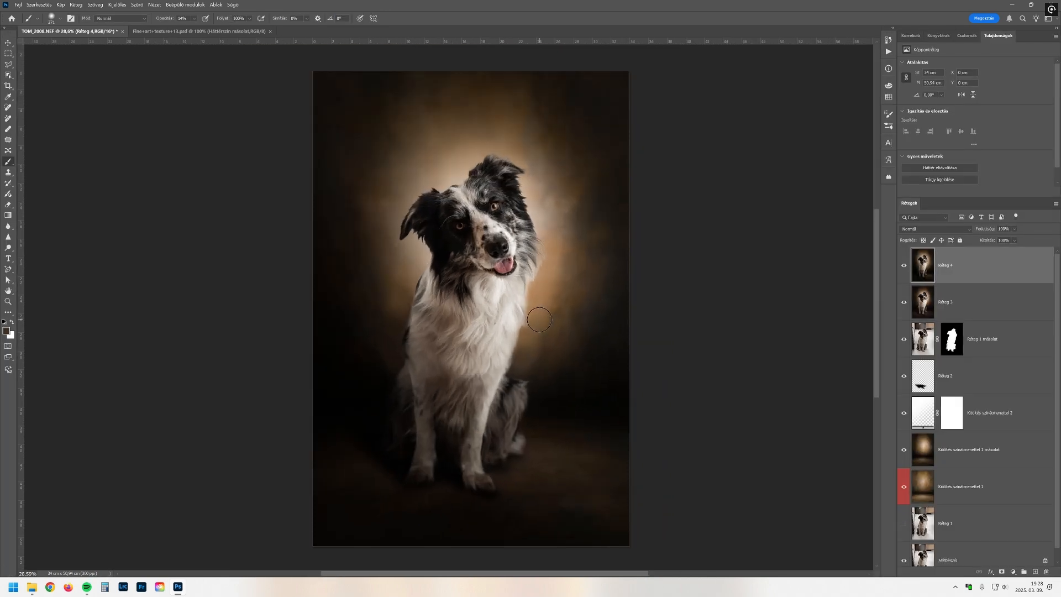
Step: Soften the outline of the dog's ears and head with the Blur tool
{"action": "scroll", "coordinate": [535, 383], "scroll_direction": "up", "scroll_amount": 4}
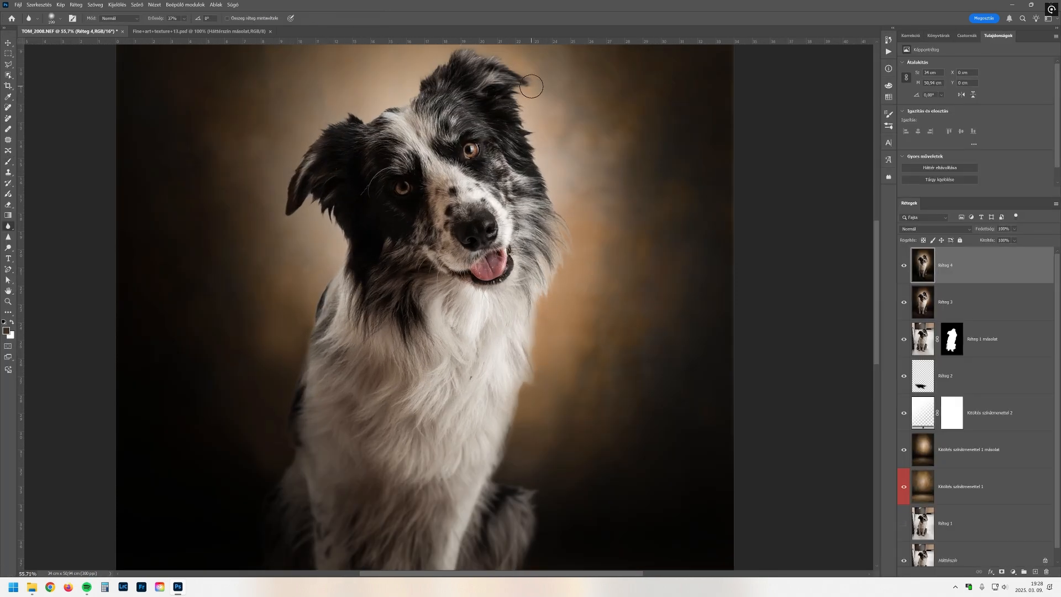
{"action": "scroll", "coordinate": [564, 222], "scroll_direction": "down", "scroll_amount": 1}
{"action": "scroll", "coordinate": [531, 254], "scroll_direction": "up", "scroll_amount": 4}
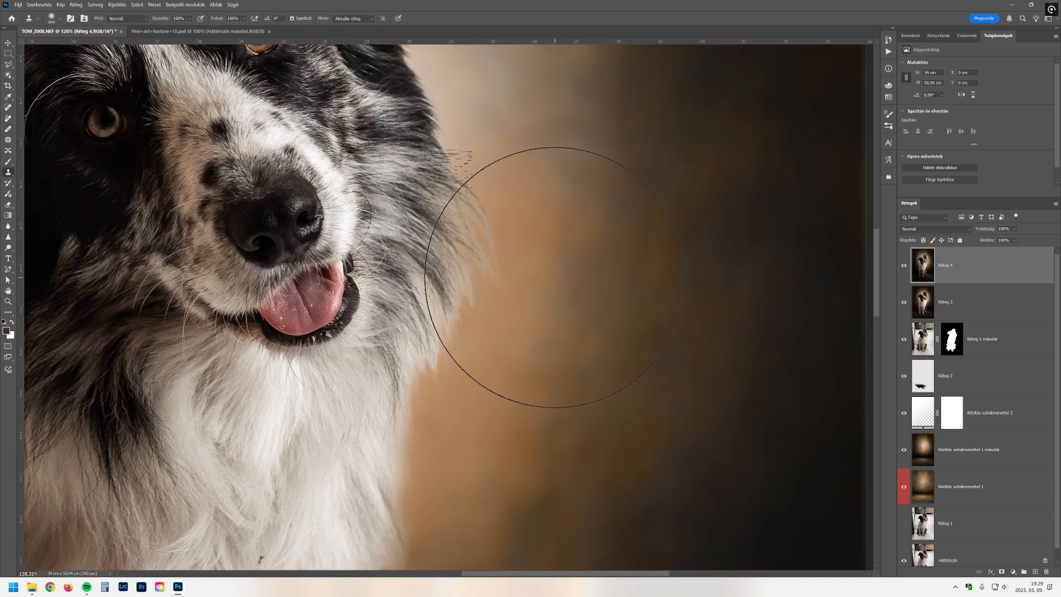
Step: Clean up the backdrop along the right side of the dog's fur with the Clone Stamp tool
{"action": "key", "text": "s"}
{"action": "scroll", "coordinate": [438, 404], "scroll_direction": "down", "scroll_amount": 5}
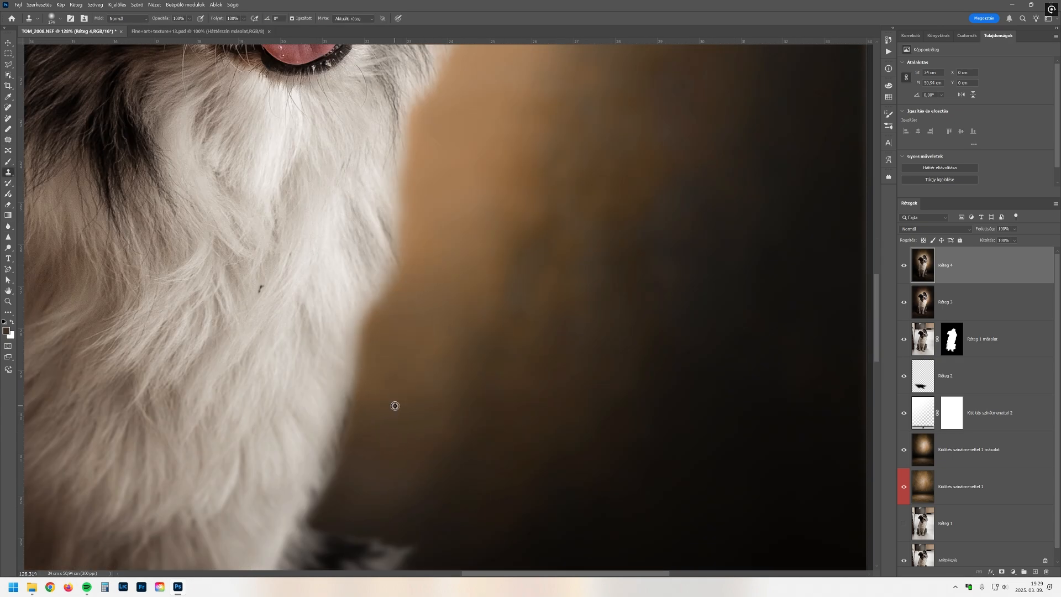
{"action": "scroll", "coordinate": [395, 406], "scroll_direction": "down", "scroll_amount": 4}
{"action": "scroll", "coordinate": [309, 338], "scroll_direction": "up", "scroll_amount": 5}
{"action": "scroll", "coordinate": [299, 309], "scroll_direction": "down", "scroll_amount": 5}
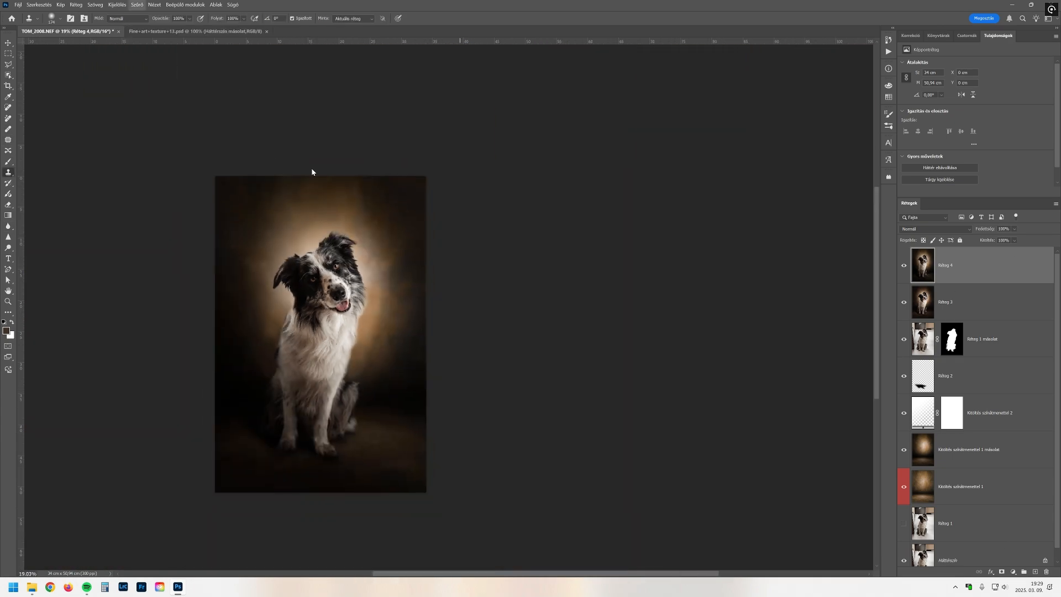
Step: Open the Camera Raw filter and set clarity to +13, dehaze to +3 and texture to -17
{"action": "key", "text": "ctrl+shift+a"}
{"action": "mouse_move", "coordinate": [969, 336]}
{"action": "left_mouse_down"}
{"action": "mouse_move", "coordinate": [987, 336]}
{"action": "mouse_move", "coordinate": [960, 349]}
{"action": "mouse_move", "coordinate": [971, 348]}
{"action": "left_mouse_up"}
{"action": "scroll", "coordinate": [469, 210], "scroll_direction": "up", "scroll_amount": 5}
{"action": "left_click_drag", "start_coordinate": [970, 323], "coordinate": [959, 325]}
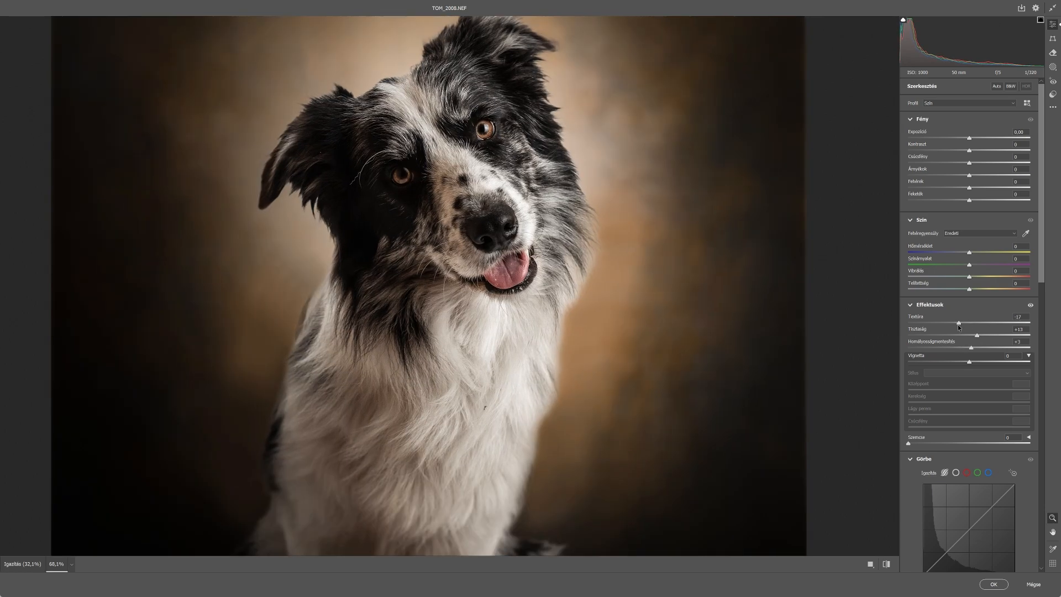
Step: Add a radial gradient mask with feather 100 over the dog's face
{"action": "scroll", "coordinate": [469, 221], "scroll_direction": "down", "scroll_amount": 5}
{"action": "left_click", "coordinate": [1053, 66]}
{"action": "left_click", "coordinate": [937, 183]}
{"action": "left_click_drag", "start_coordinate": [427, 200], "coordinate": [466, 261]}
{"action": "left_click_drag", "start_coordinate": [427, 200], "coordinate": [440, 206]}
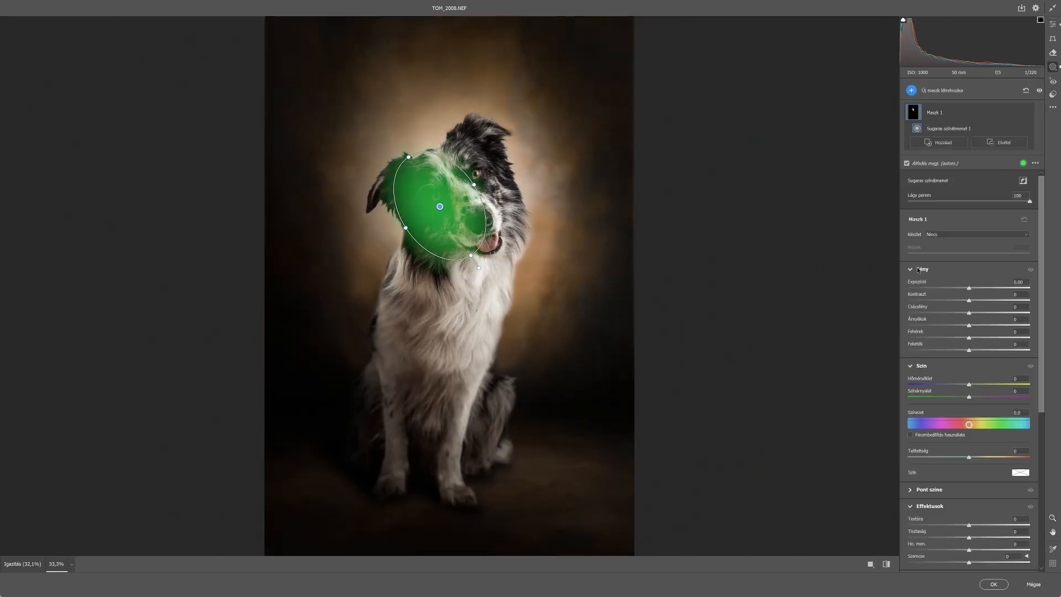
Step: Stretch the radial mask down over the dog's chest and set its exposure to +1.15
{"action": "left_click_drag", "start_coordinate": [969, 287], "coordinate": [979, 288]}
{"action": "left_click_drag", "start_coordinate": [479, 270], "coordinate": [407, 350]}
{"action": "left_click_drag", "start_coordinate": [976, 287], "coordinate": [986, 288]}
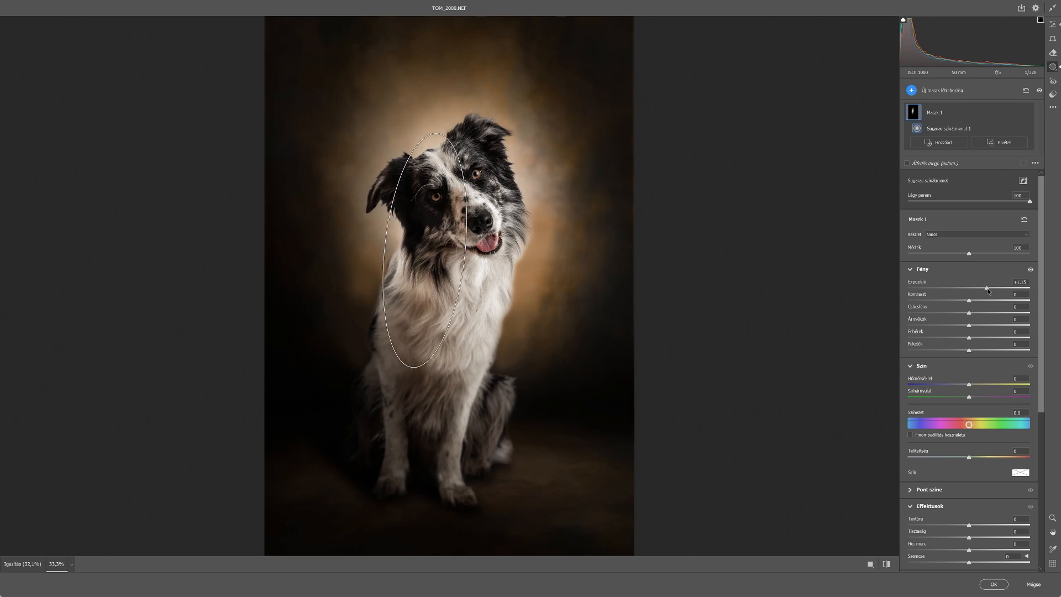
Step: Try a slight vignette and preview the cinematic II presets such as CN11
{"action": "left_click", "coordinate": [1052, 25]}
{"action": "left_click_drag", "start_coordinate": [969, 362], "coordinate": [961, 363]}
{"action": "left_click", "coordinate": [1053, 94]}
{"action": "scroll", "coordinate": [979, 347], "scroll_direction": "down", "scroll_amount": 4}
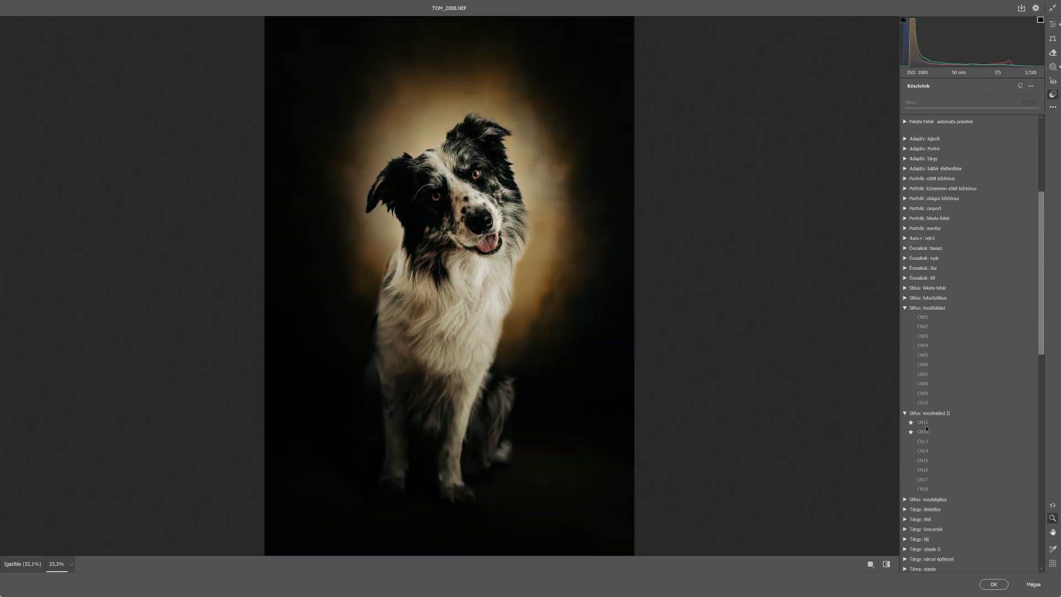
Step: Set exposure to +0.60, contrast to +9, shadows to +16 and blacks to -22, readjust whites and texture, and apply the filter
{"action": "left_click", "coordinate": [1053, 24]}
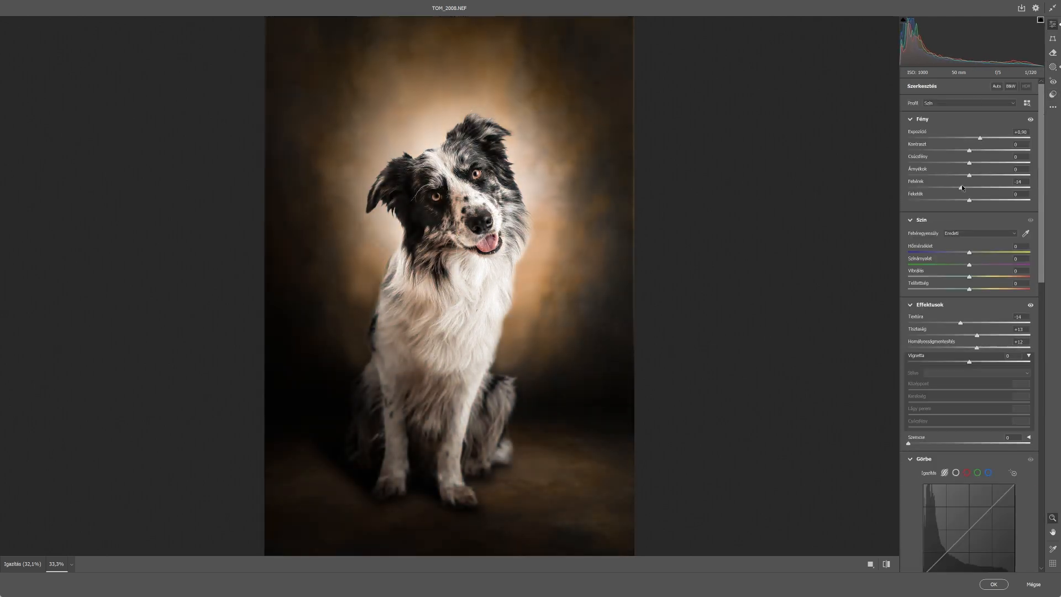
{"action": "left_click_drag", "start_coordinate": [969, 176], "coordinate": [961, 176]}
{"action": "left_click_drag", "start_coordinate": [980, 138], "coordinate": [978, 140]}
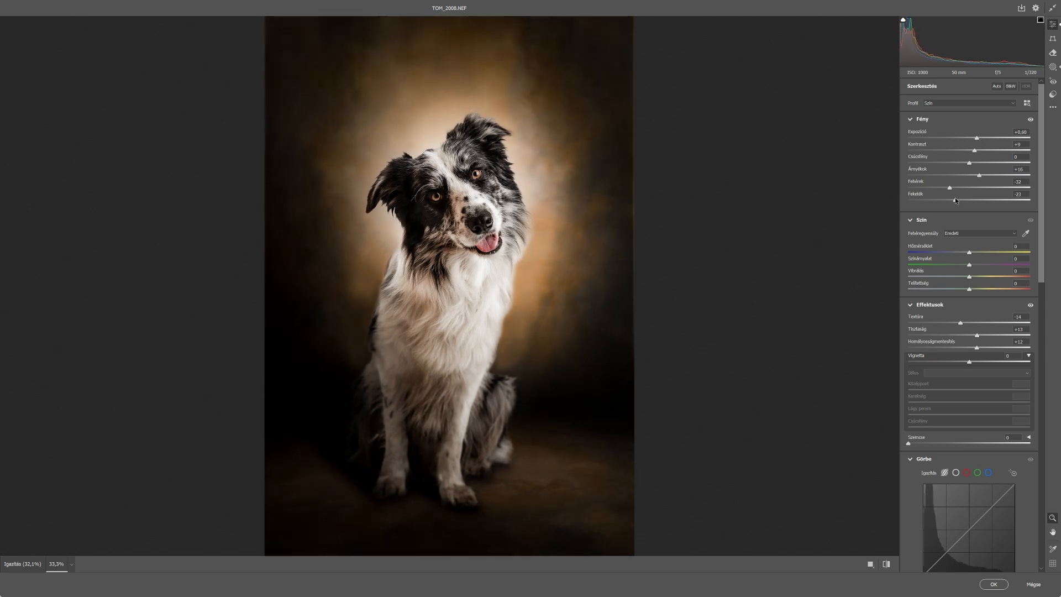
{"action": "left_click_drag", "start_coordinate": [944, 187], "coordinate": [964, 188]}
{"action": "left_click_drag", "start_coordinate": [957, 324], "coordinate": [948, 324]}
{"action": "left_click_drag", "start_coordinate": [493, 234], "coordinate": [534, 260]}
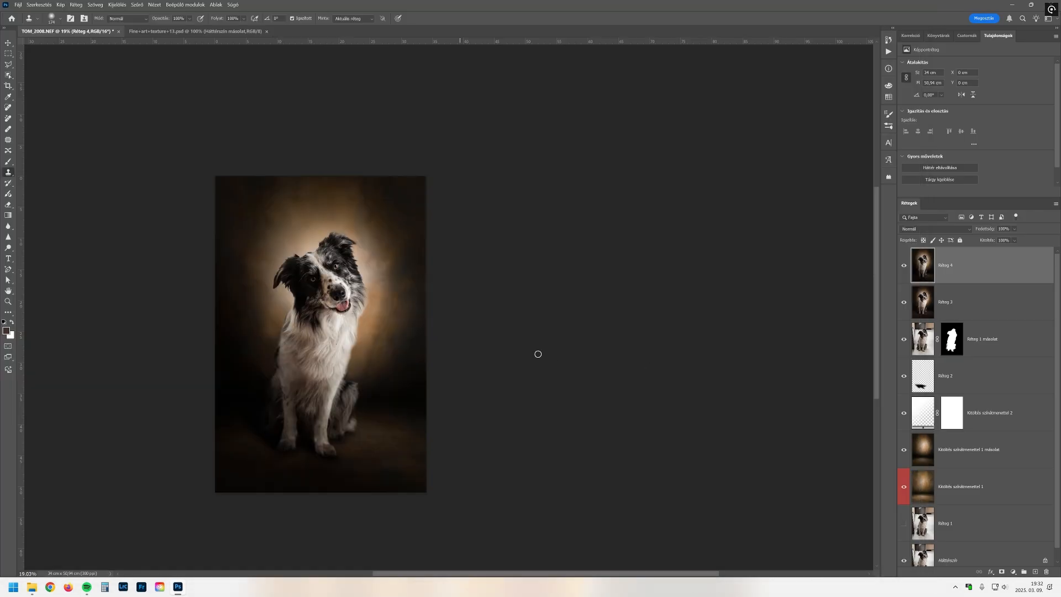
Step: Add a Selective Color adjustment layer, try cyan -4 and black -5 on the Blacks, and reset it
{"action": "key", "text": "ctrl+0"}
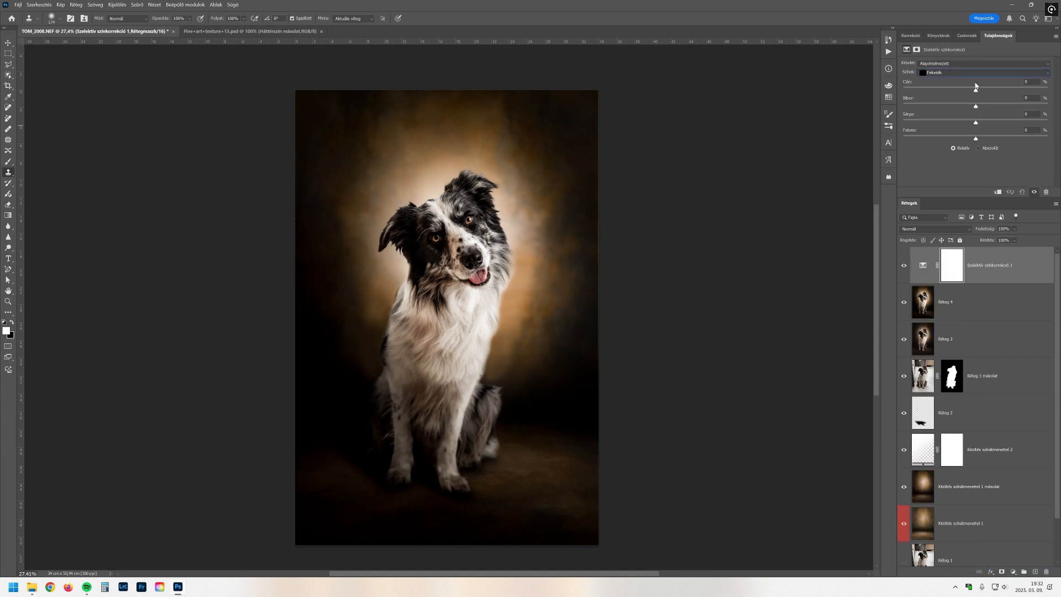
{"action": "left_click_drag", "start_coordinate": [976, 139], "coordinate": [973, 140]}
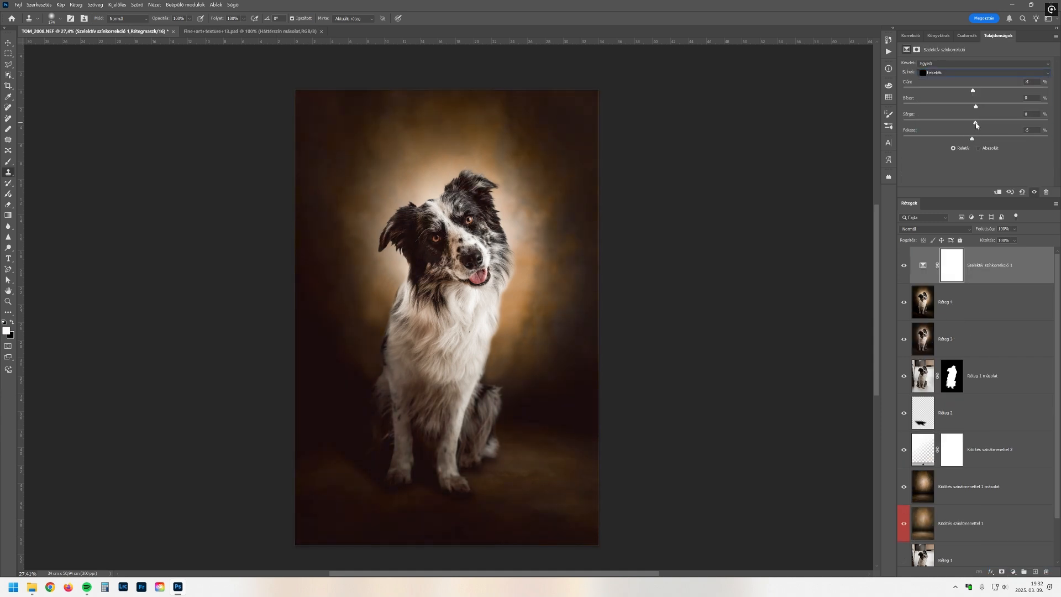
{"action": "left_click", "coordinate": [1021, 192]}
Step: Set the Blacks of the Selective Color adjustment to cyan -1, yellow +13 and black -5
{"action": "left_click", "coordinate": [975, 73]}
{"action": "left_click", "coordinate": [964, 133]}
{"action": "left_click_drag", "start_coordinate": [976, 90], "coordinate": [971, 91]}
{"action": "left_click_drag", "start_coordinate": [975, 107], "coordinate": [977, 106]}
{"action": "left_click_drag", "start_coordinate": [975, 139], "coordinate": [972, 140]}
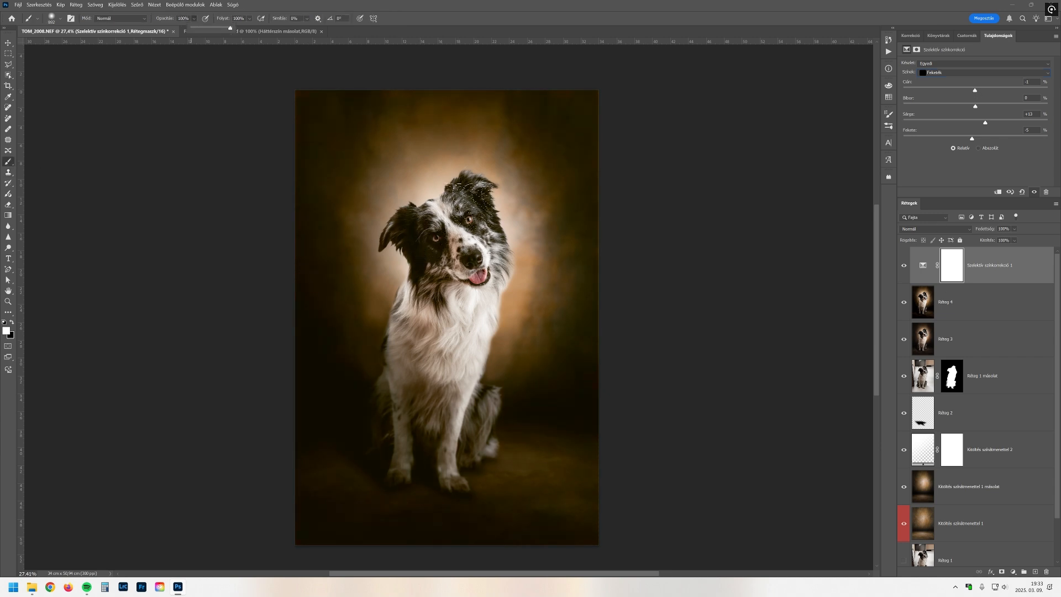
Step: Raise the yellow and black amounts of the Neutrals in the Selective Color adjustment
{"action": "left_click", "coordinate": [983, 72]}
{"action": "left_click", "coordinate": [939, 132]}
{"action": "left_click_drag", "start_coordinate": [975, 90], "coordinate": [983, 123]}
{"action": "mouse_move", "coordinate": [975, 140]}
{"action": "left_mouse_down"}
{"action": "mouse_move", "coordinate": [964, 141]}
{"action": "mouse_move", "coordinate": [978, 140]}
{"action": "left_mouse_up"}
Step: Mask the Selective Color adjustment off the dog's head and slightly raise the black amount of the Yellows
{"action": "left_click", "coordinate": [967, 73]}
{"action": "left_click", "coordinate": [947, 96]}
{"action": "left_click", "coordinate": [959, 73]}
{"action": "left_click", "coordinate": [951, 87]}
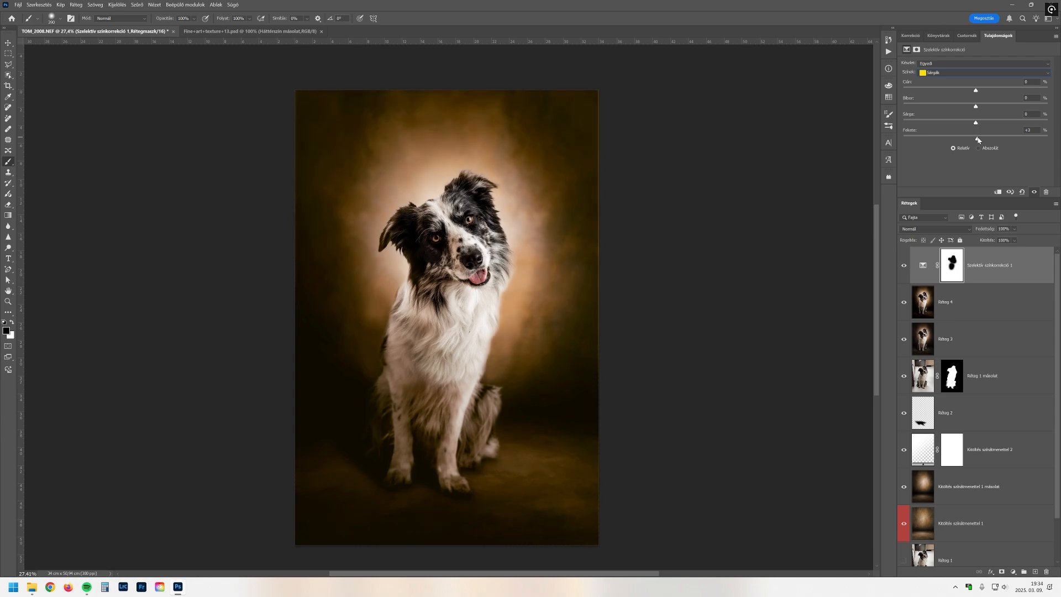
{"action": "left_click", "coordinate": [1009, 193]}
Step: Open a copy of the Réteg 4 layer in the Camera Raw filter and shift the red, green and blue primaries in Calibration
{"action": "key", "text": "ctrl+shift+alt+e"}
{"action": "key", "text": "ctrl+shift+a"}
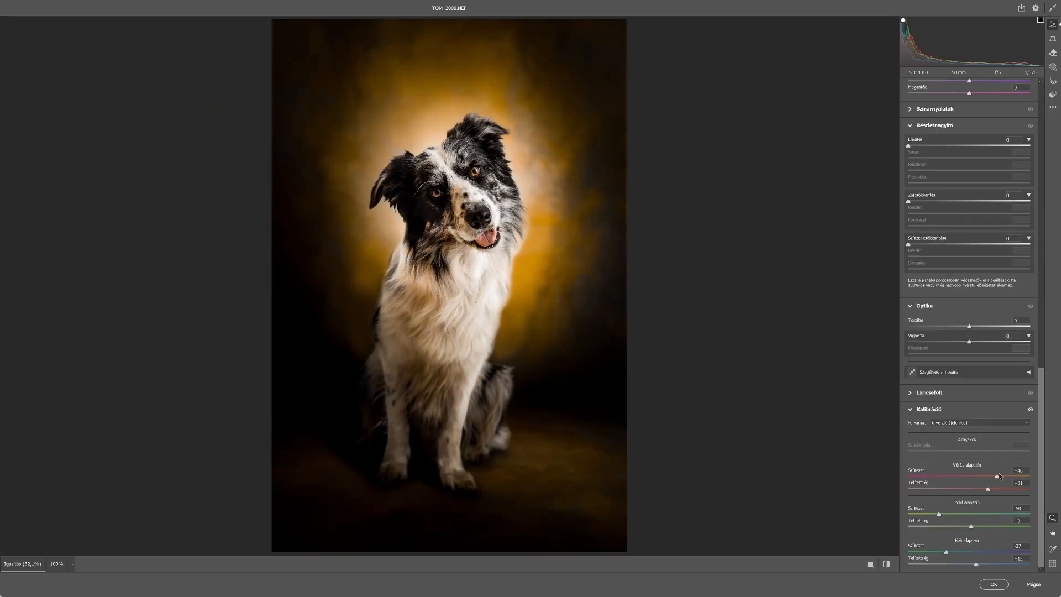
{"action": "left_click_drag", "start_coordinate": [983, 550], "coordinate": [962, 551]}
Step: Adjust the backdrop's colours with the targeted Color Mixer, setting luminance to +10 for oranges and +5 for yellows
{"action": "scroll", "coordinate": [962, 469], "scroll_direction": "up", "scroll_amount": 5}
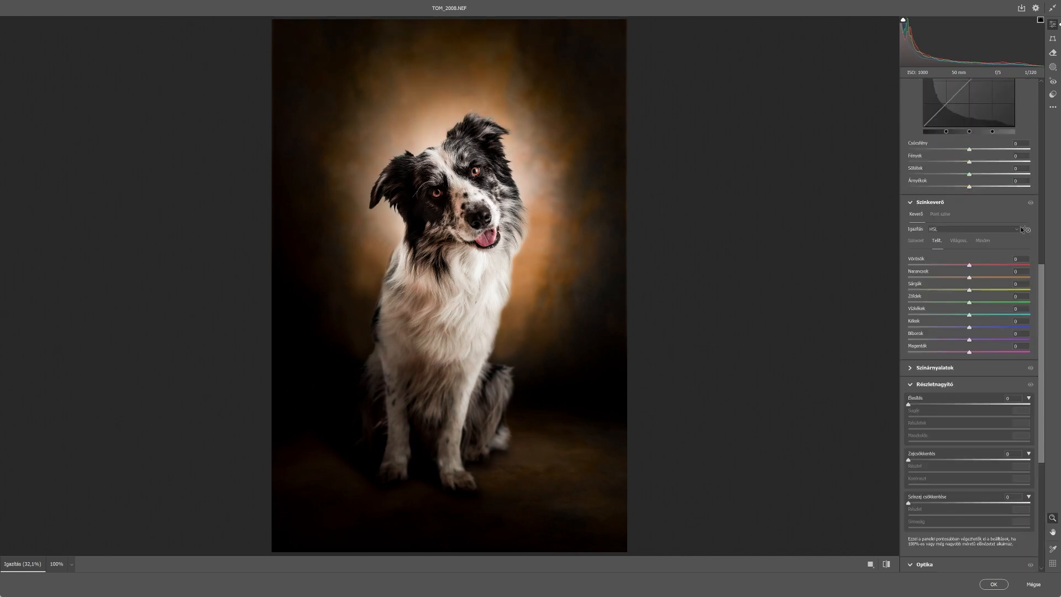
{"action": "left_click", "coordinate": [1028, 229]}
{"action": "left_click_drag", "start_coordinate": [534, 242], "coordinate": [538, 241]}
{"action": "left_click", "coordinate": [491, 540]}
{"action": "left_click_drag", "start_coordinate": [505, 298], "coordinate": [580, 298]}
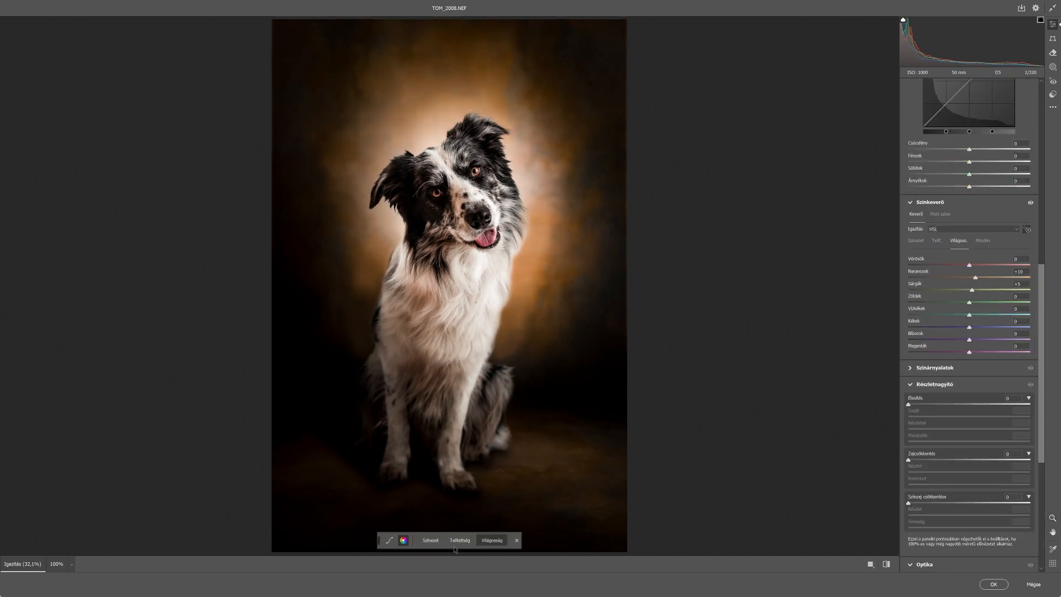
{"action": "left_click", "coordinate": [430, 539]}
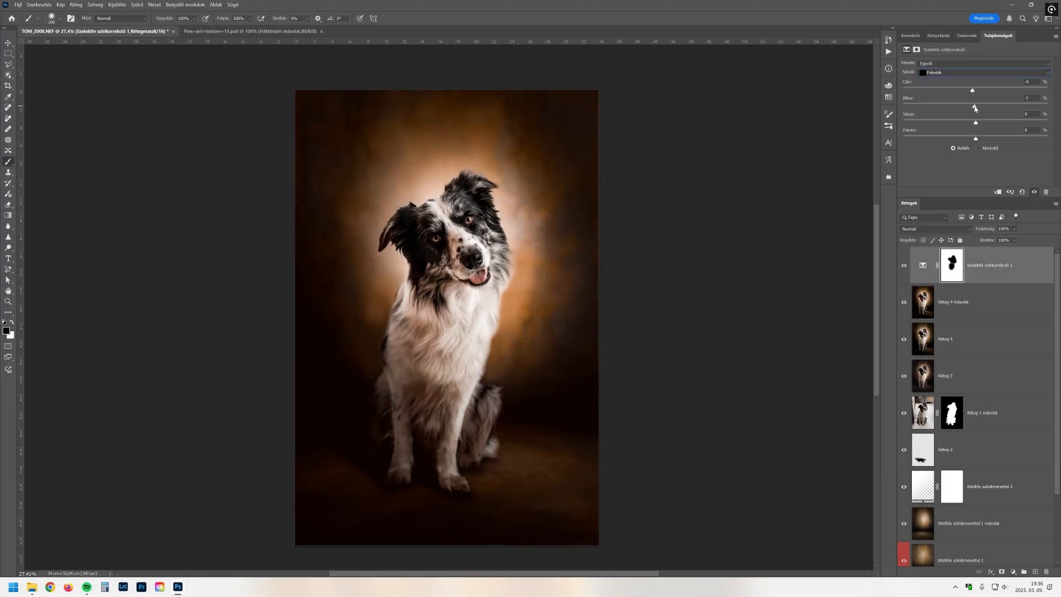
Step: Set the Selective Color Blacks to cyan -4 and magenta -1, lower their black amount, and extend the mask over the dog's chest
{"action": "left_click_drag", "start_coordinate": [975, 138], "coordinate": [973, 139]}
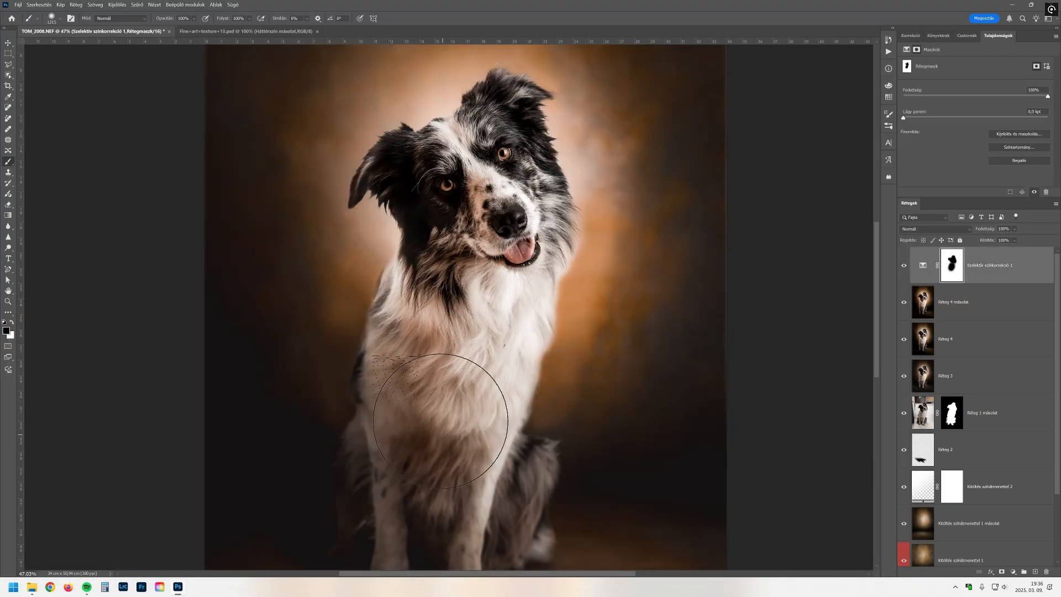
Step: Merge a copy of the visible layers into a new layer and lower its Camera Raw saturation: reds -33, oranges -34, yellows -19
{"action": "key", "text": "ctrl+shift+e"}
{"action": "key", "text": "ctrl+z"}
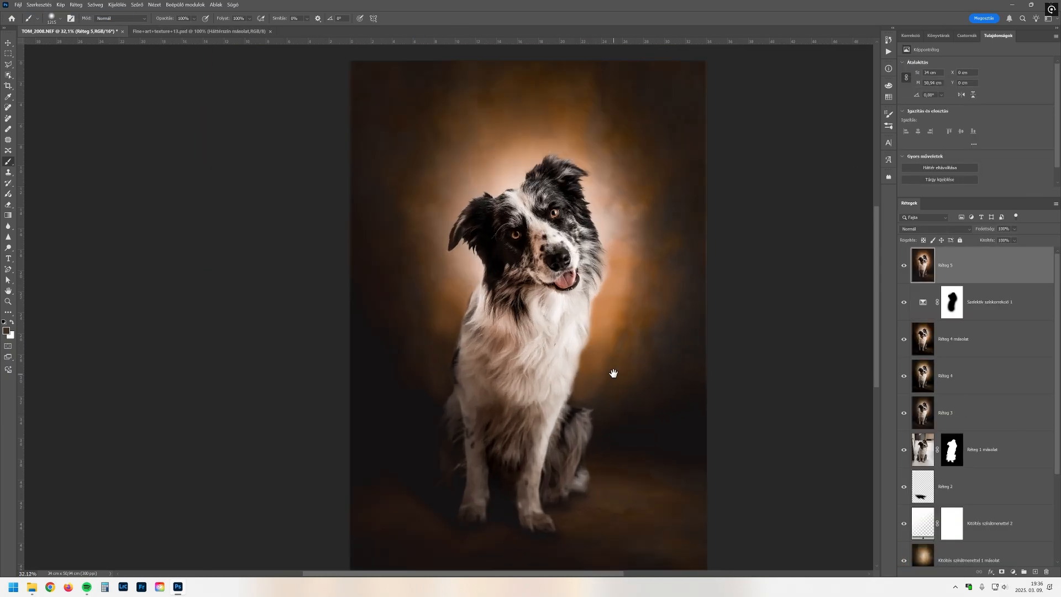
{"action": "key", "text": "ctrl+shift+a"}
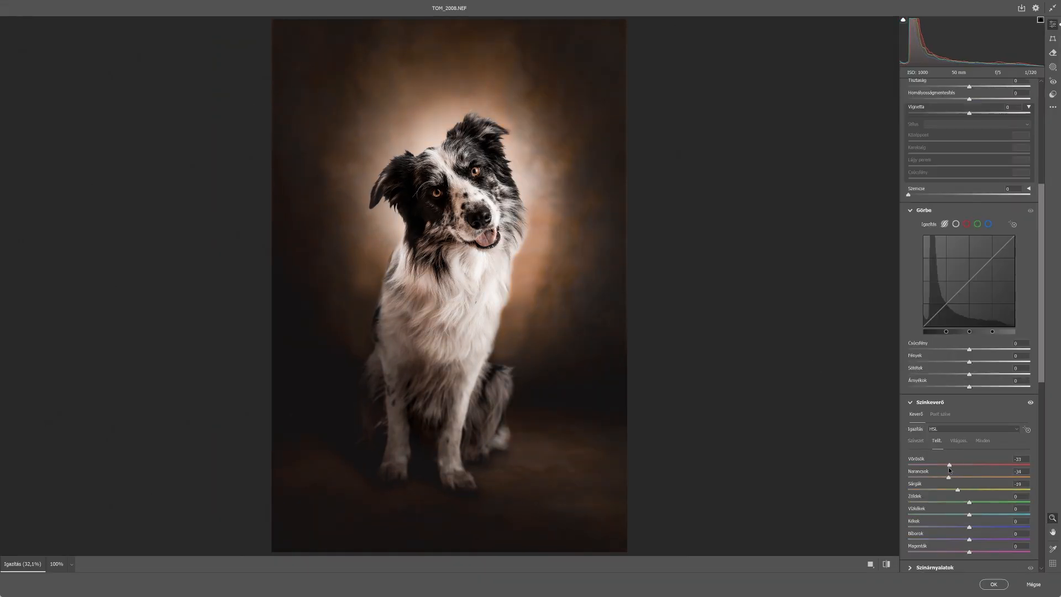
{"action": "scroll", "coordinate": [985, 485], "scroll_direction": "down", "scroll_amount": 5}
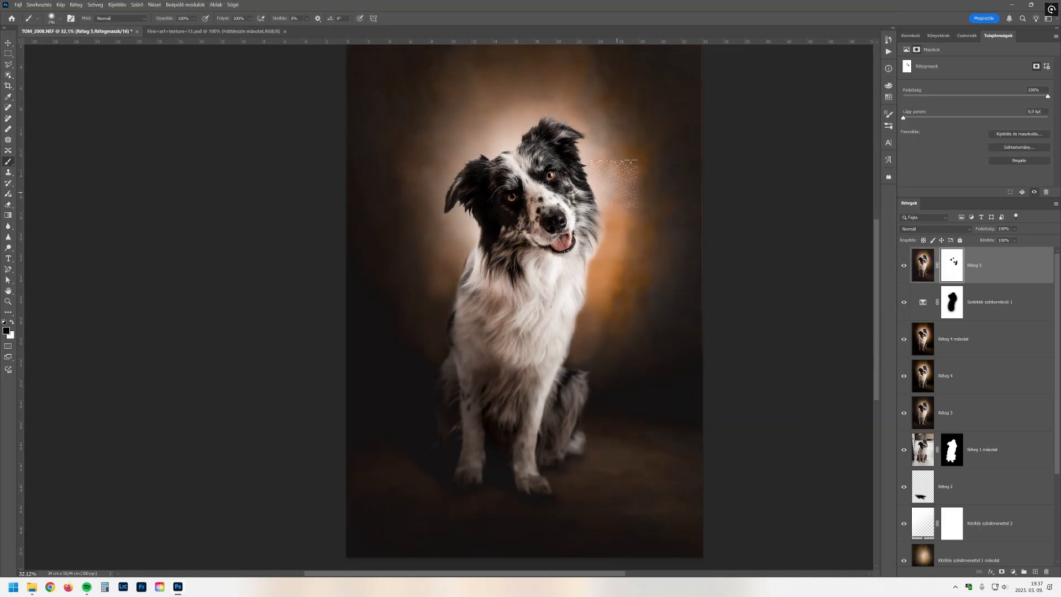
Step: Mask the desaturated Réteg 5 layer so that its effect is limited to the dog and removed from the backdrop
{"action": "scroll", "coordinate": [647, 246], "scroll_direction": "down", "scroll_amount": 5}
{"action": "scroll", "coordinate": [563, 198], "scroll_direction": "up", "scroll_amount": 5}
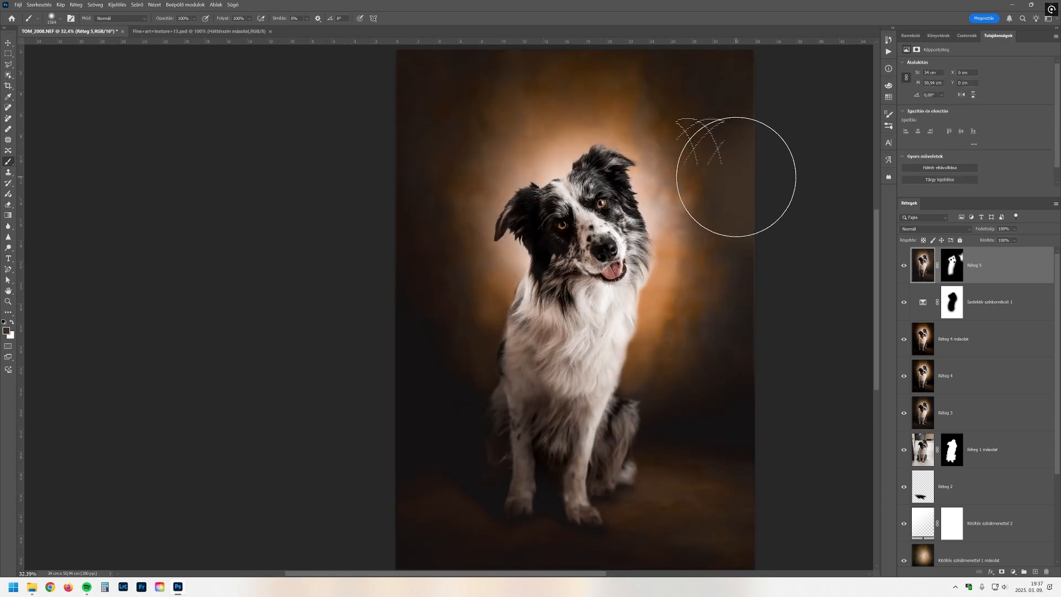
{"action": "scroll", "coordinate": [652, 248], "scroll_direction": "down", "scroll_amount": 4}
{"action": "scroll", "coordinate": [652, 276], "scroll_direction": "up", "scroll_amount": 6}
Step: Merge a copy of all visible layers into a new layer above Réteg 5
{"action": "left_click", "coordinate": [922, 265]}
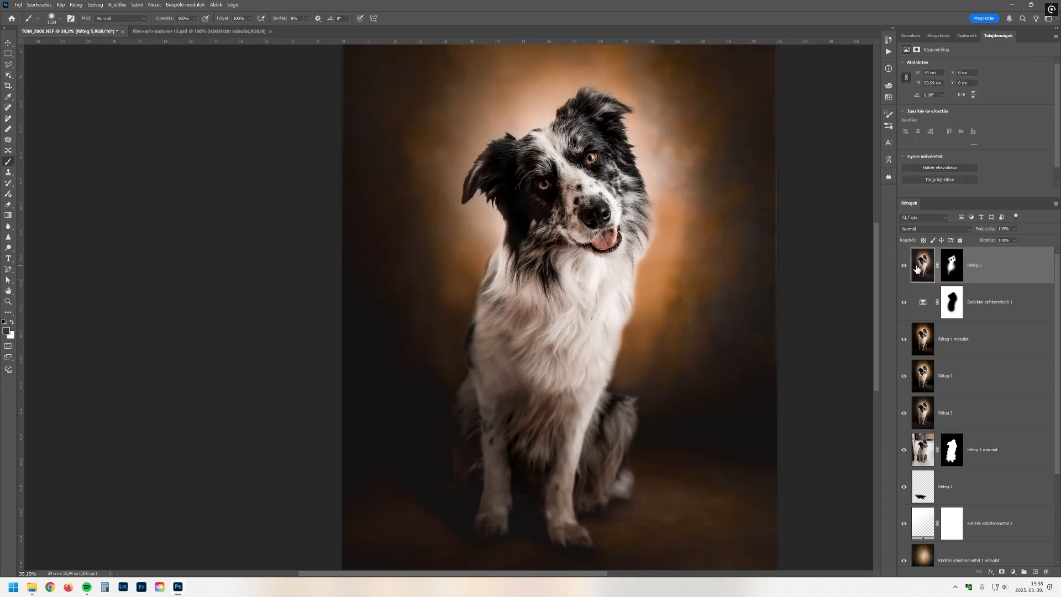
{"action": "key", "text": "ctrl+alt+shift+e"}
{"action": "scroll", "coordinate": [707, 299], "scroll_direction": "down", "scroll_amount": 4}
{"action": "left_click", "coordinate": [137, 5]}
{"action": "left_click", "coordinate": [182, 85]}
{"action": "left_click", "coordinate": [1035, 572]}
{"action": "left_click", "coordinate": [936, 229]}
{"action": "left_click", "coordinate": [586, 308], "text": "alt"}
{"action": "key", "text": "Delete"}
Step: Create a new Overlay layer filled with the neutral 50% gray for dodging and burning
{"action": "left_click", "coordinate": [1035, 572], "text": "alt"}
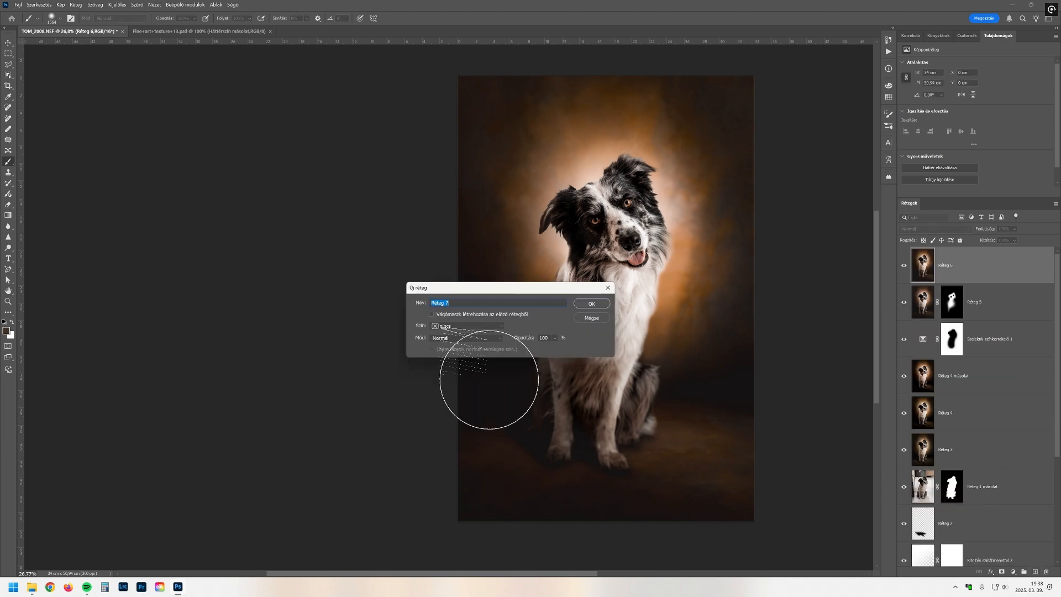
{"action": "left_click", "coordinate": [464, 339]}
{"action": "left_click", "coordinate": [459, 477]}
{"action": "left_click", "coordinate": [436, 350]}
{"action": "left_click", "coordinate": [591, 303]}
Step: Dodge the dog's muzzle, chest and the fur along its sides on the gray layer, using the Midtones range at 10% exposure
{"action": "key", "text": "o"}
{"action": "left_click_drag", "start_coordinate": [641, 273], "coordinate": [497, 294]}
{"action": "left_click_drag", "start_coordinate": [536, 218], "coordinate": [537, 292]}
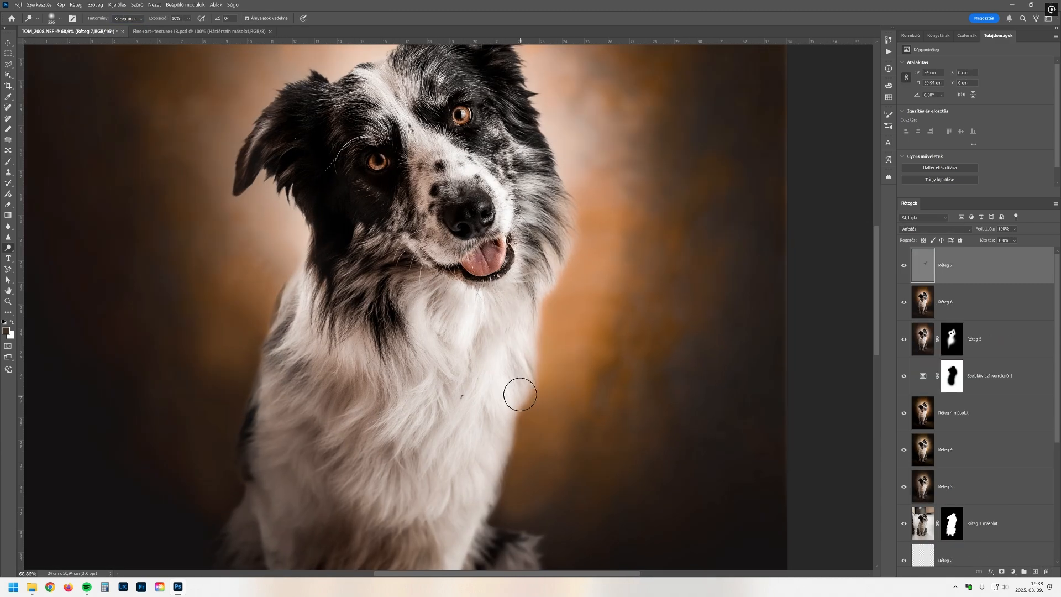
{"action": "left_click_drag", "start_coordinate": [577, 232], "coordinate": [497, 483]}
{"action": "left_click_drag", "start_coordinate": [279, 315], "coordinate": [293, 476]}
{"action": "left_click_drag", "start_coordinate": [318, 359], "coordinate": [403, 288]}
{"action": "left_click_drag", "start_coordinate": [537, 256], "coordinate": [528, 182]}
{"action": "scroll", "coordinate": [427, 340], "scroll_direction": "down", "scroll_amount": 4}
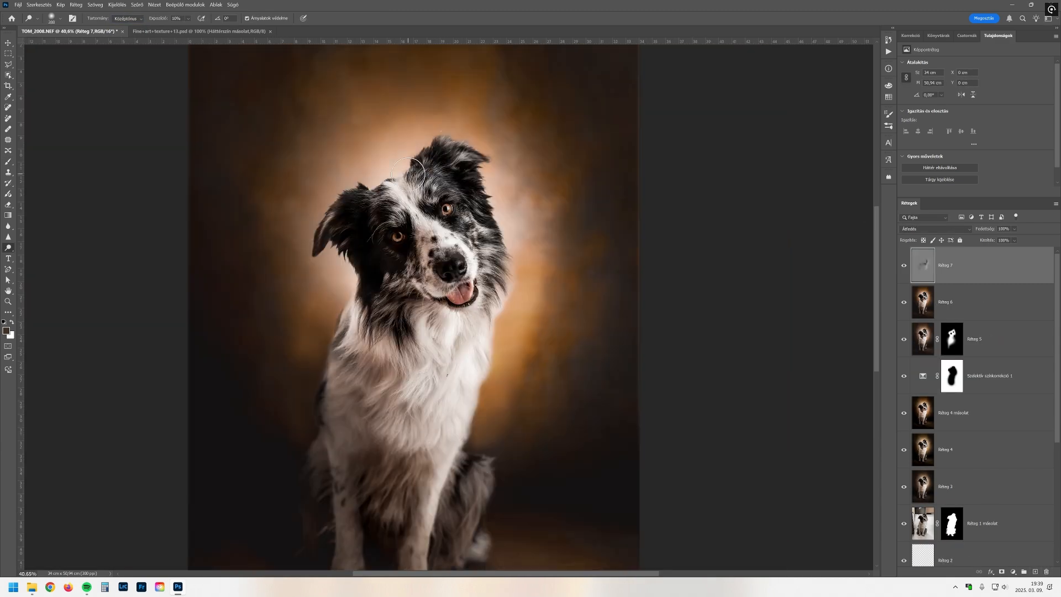
Step: Continue dodging the dog's head and chest, switching the tool's range from Highlights to Midtones
{"action": "scroll", "coordinate": [456, 195], "scroll_direction": "up", "scroll_amount": 4}
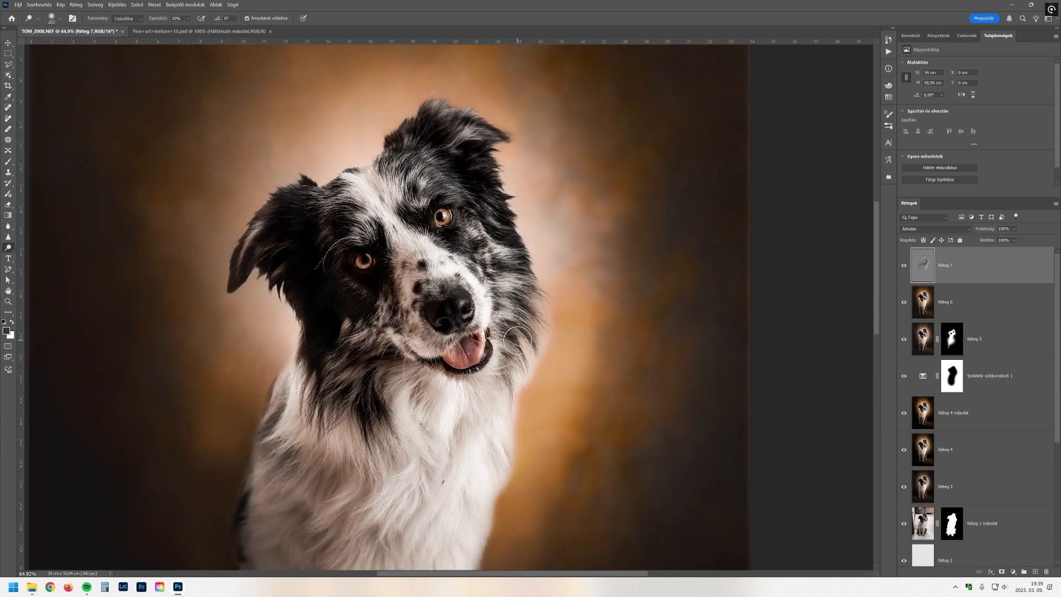
{"action": "scroll", "coordinate": [489, 340], "scroll_direction": "down", "scroll_amount": 4}
{"action": "left_click_drag", "start_coordinate": [486, 343], "coordinate": [455, 157]}
{"action": "left_click", "coordinate": [129, 19]}
{"action": "left_click", "coordinate": [128, 34]}
{"action": "mouse_move", "coordinate": [478, 393]}
{"action": "left_mouse_down"}
{"action": "mouse_move", "coordinate": [378, 365]}
{"action": "mouse_move", "coordinate": [307, 240]}
{"action": "left_mouse_up"}
{"action": "scroll", "coordinate": [335, 236], "scroll_direction": "down", "scroll_amount": 4}
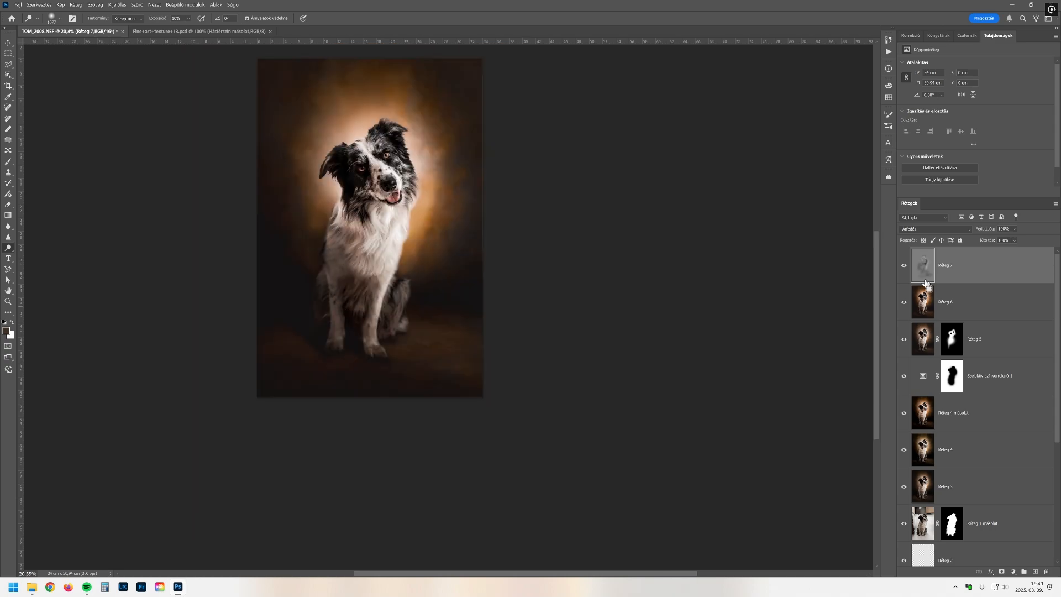
Step: Merge a copy of the visible layers into a new layer, open it in the Camera Raw filter and set Grain to 30
{"action": "key", "text": "ctrl+alt+shift+e"}
{"action": "key", "text": "ctrl+shift+a"}
{"action": "left_click_drag", "start_coordinate": [908, 443], "coordinate": [944, 443]}
{"action": "scroll", "coordinate": [479, 268], "scroll_direction": "up", "scroll_amount": 4}
{"action": "scroll", "coordinate": [501, 289], "scroll_direction": "down", "scroll_amount": 4}
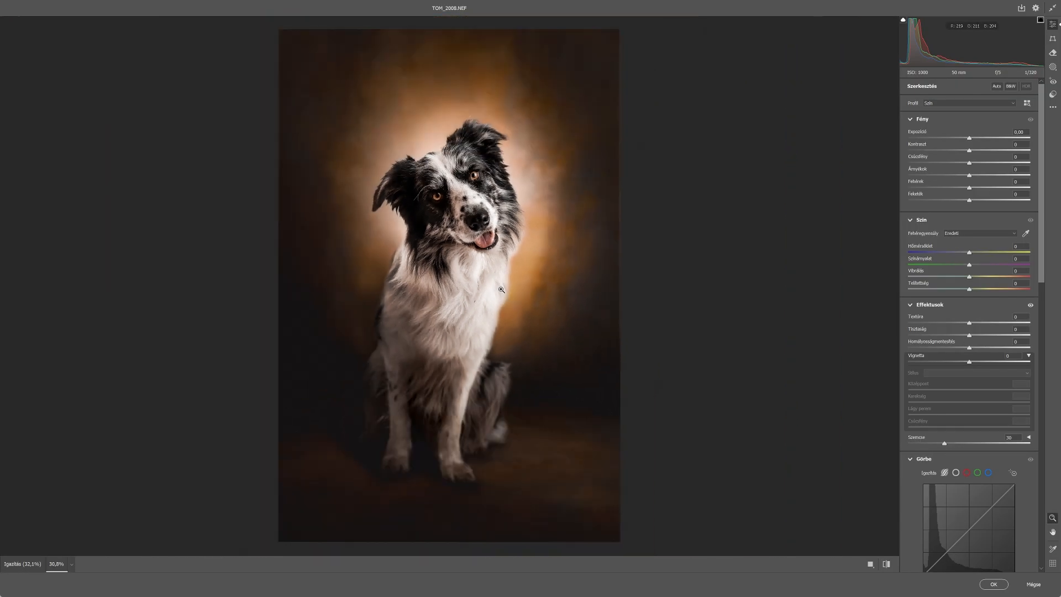
Step: Set Texture to -99, Clarity to +19, Dehaze to +7 and Temperature to +4 for the whole picture
{"action": "left_click_drag", "start_coordinate": [969, 335], "coordinate": [909, 323]}
{"action": "scroll", "coordinate": [422, 223], "scroll_direction": "up", "scroll_amount": 4}
{"action": "left_click_drag", "start_coordinate": [995, 336], "coordinate": [973, 348]}
{"action": "scroll", "coordinate": [527, 328], "scroll_direction": "down", "scroll_amount": 4}
{"action": "left_click_drag", "start_coordinate": [969, 252], "coordinate": [973, 252]}
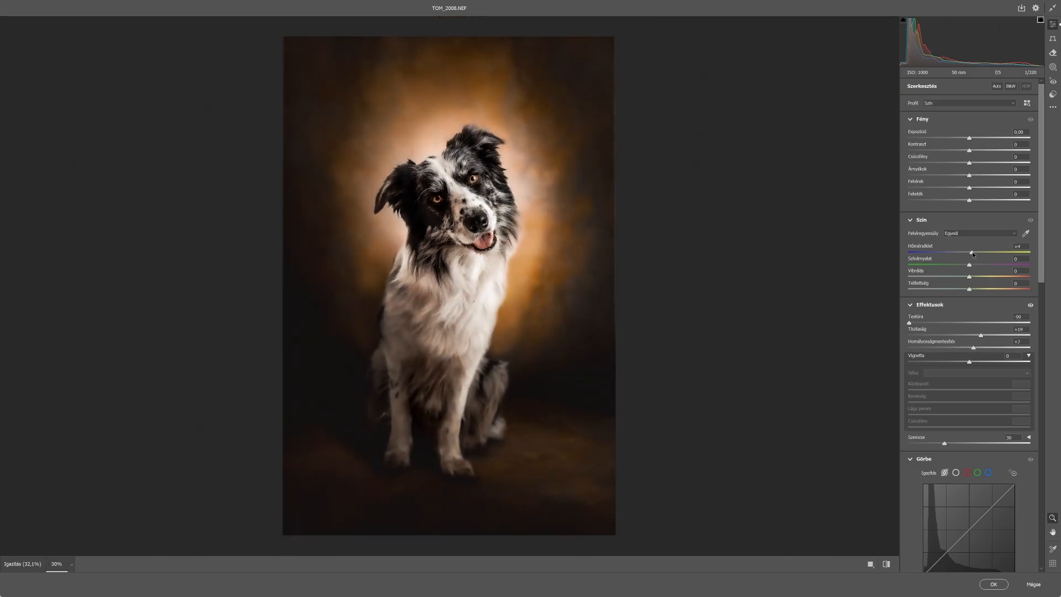
Step: Reduce Saturation to -18, set Texture to -78, and check the result on the dog's face and chest
{"action": "left_click_drag", "start_coordinate": [969, 289], "coordinate": [958, 289]}
{"action": "left_click_drag", "start_coordinate": [909, 323], "coordinate": [921, 324]}
{"action": "left_click", "coordinate": [508, 242]}
{"action": "scroll", "coordinate": [508, 242], "scroll_direction": "down", "scroll_amount": 1}
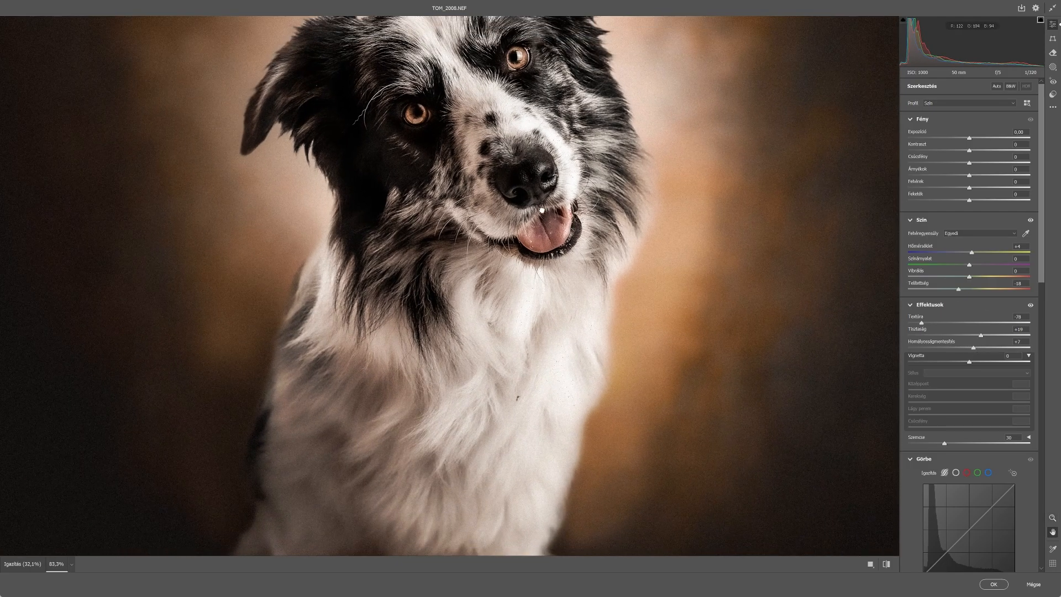
{"action": "left_click_drag", "start_coordinate": [508, 242], "coordinate": [513, 404]}
Step: Refine the grading with Grain 25, Vibrance +28, Saturation -12 and Clarity +23
{"action": "left_click_drag", "start_coordinate": [944, 443], "coordinate": [943, 445]}
{"action": "scroll", "coordinate": [622, 336], "scroll_direction": "down", "scroll_amount": 3}
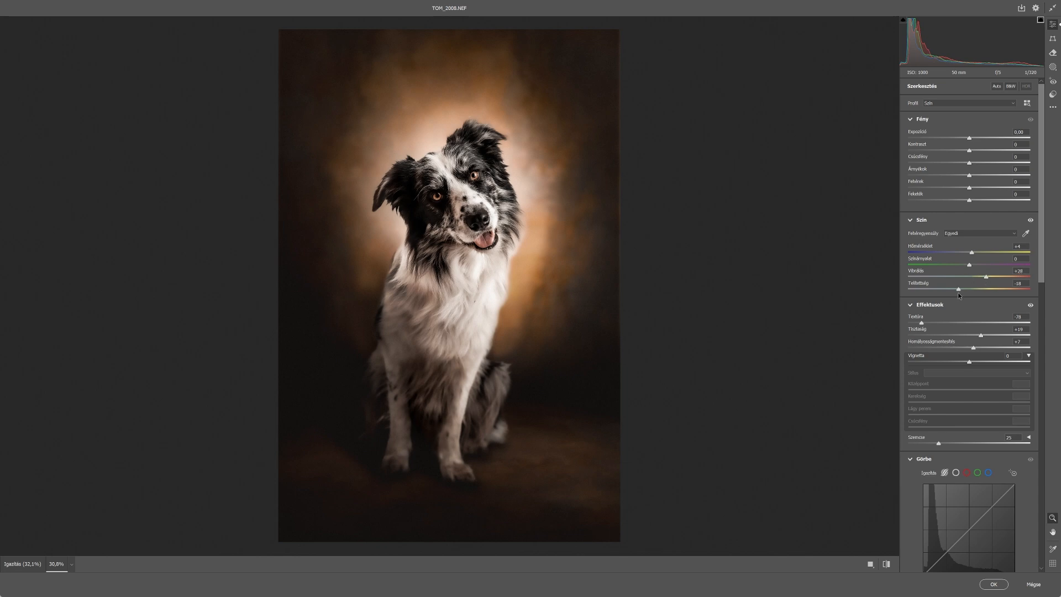
{"action": "left_click_drag", "start_coordinate": [980, 336], "coordinate": [987, 335]}
{"action": "scroll", "coordinate": [452, 221], "scroll_direction": "up", "scroll_amount": 2}
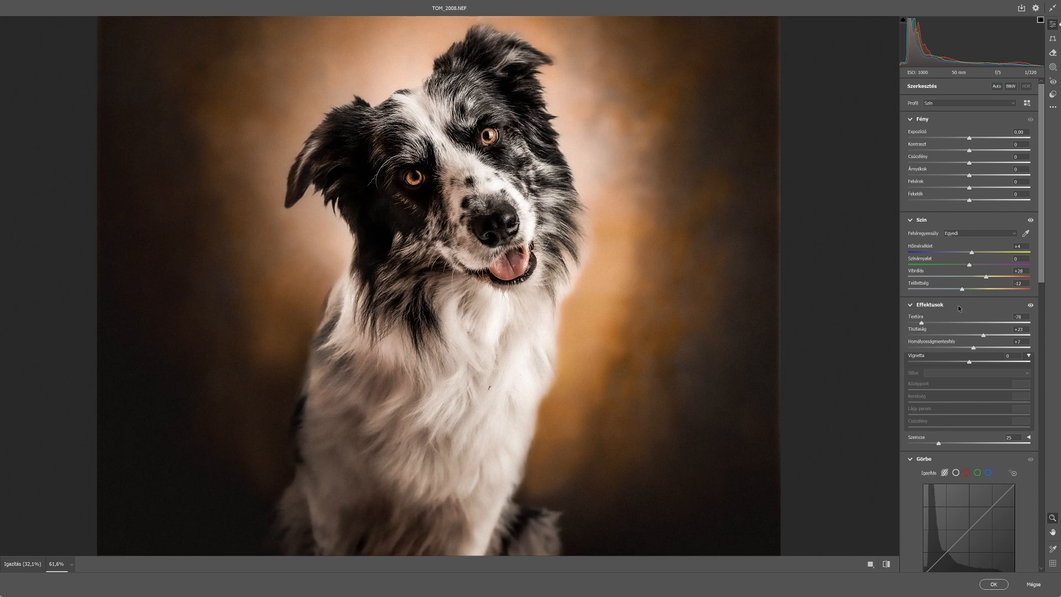
{"action": "scroll", "coordinate": [449, 285], "scroll_direction": "down", "scroll_amount": 3}
Step: Browse the Camera Raw presets and compare the portrait side by side before and after the grading
{"action": "left_click", "coordinate": [1053, 94]}
{"action": "scroll", "coordinate": [434, 227], "scroll_direction": "up", "scroll_amount": 2}
{"action": "left_click", "coordinate": [870, 564]}
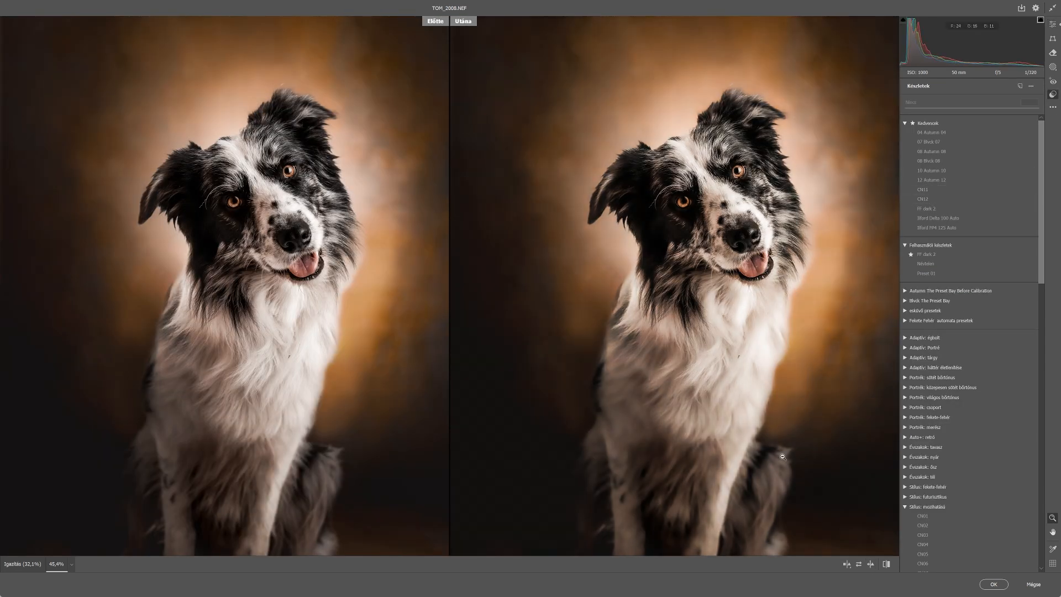
{"action": "scroll", "coordinate": [709, 235], "scroll_direction": "up", "scroll_amount": 2}
{"action": "scroll", "coordinate": [720, 270], "scroll_direction": "down", "scroll_amount": 3}
Step: Cool the Temperature to -19 and lower the Color Mixer saturation of purples to -89 and magentas to -67
{"action": "left_click", "coordinate": [1052, 24]}
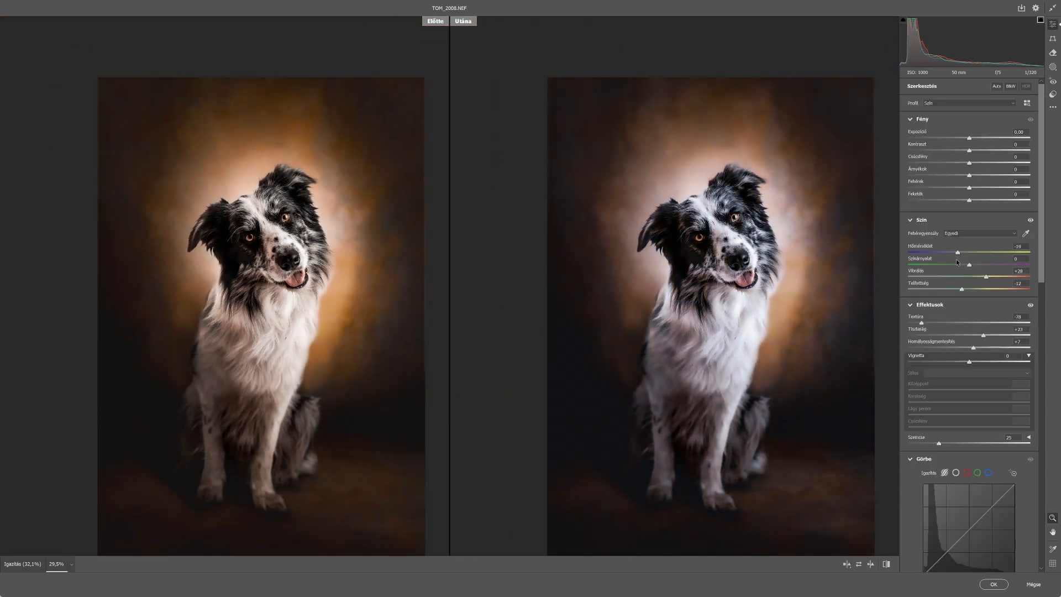
{"action": "scroll", "coordinate": [807, 296], "scroll_direction": "up", "scroll_amount": 2}
{"action": "scroll", "coordinate": [939, 359], "scroll_direction": "down", "scroll_amount": 8}
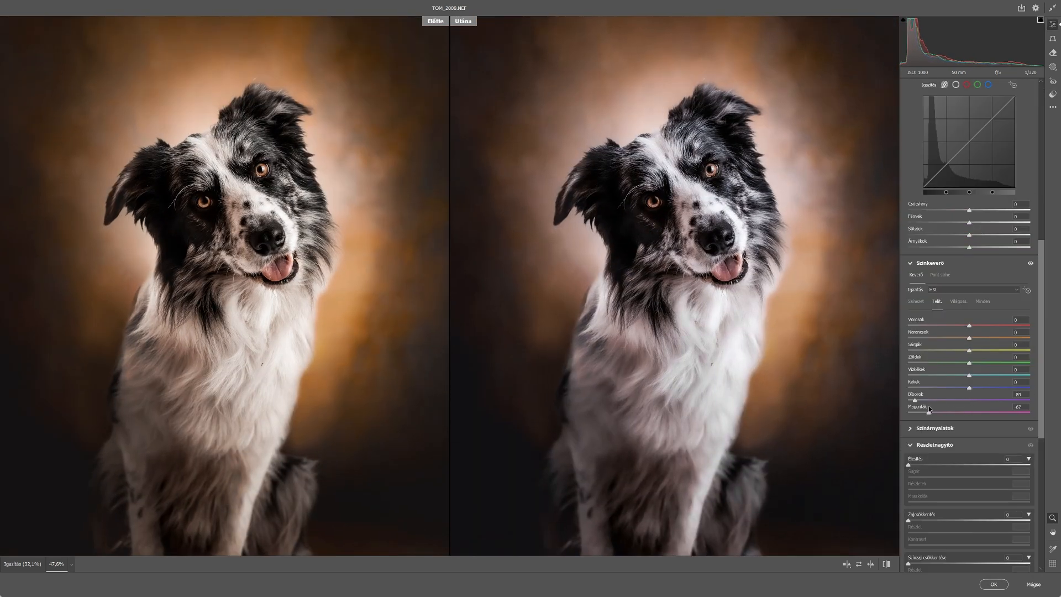
{"action": "scroll", "coordinate": [928, 409], "scroll_direction": "up", "scroll_amount": 6}
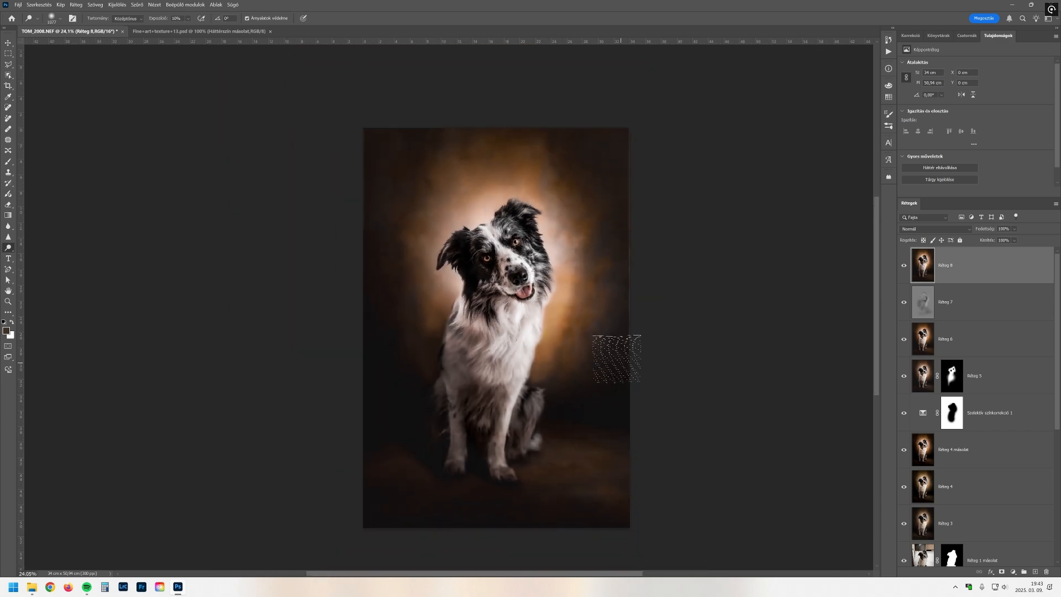
Step: Enlarge the canvas to 36 × 52.94 cm, adding a white border around the portrait
{"action": "left_click", "coordinate": [60, 5]}
{"action": "left_click", "coordinate": [77, 69]}
{"action": "left_click", "coordinate": [597, 154]}
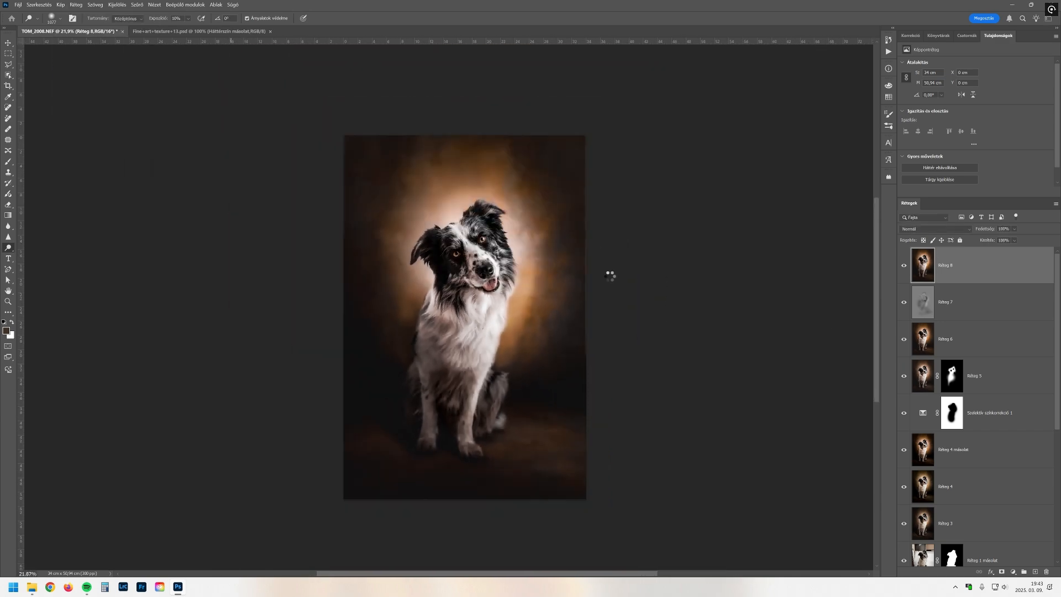
{"action": "scroll", "coordinate": [536, 276], "scroll_direction": "up", "scroll_amount": 2}
{"action": "left_click_drag", "start_coordinate": [538, 303], "coordinate": [545, 287]}
Step: Stamp the Art's Dog Photo logo brush in white on a new layer, centred below the dog's feet
{"action": "key", "text": "b"}
{"action": "left_click", "coordinate": [53, 18]}
{"action": "left_click_drag", "start_coordinate": [466, 434], "coordinate": [463, 434]}
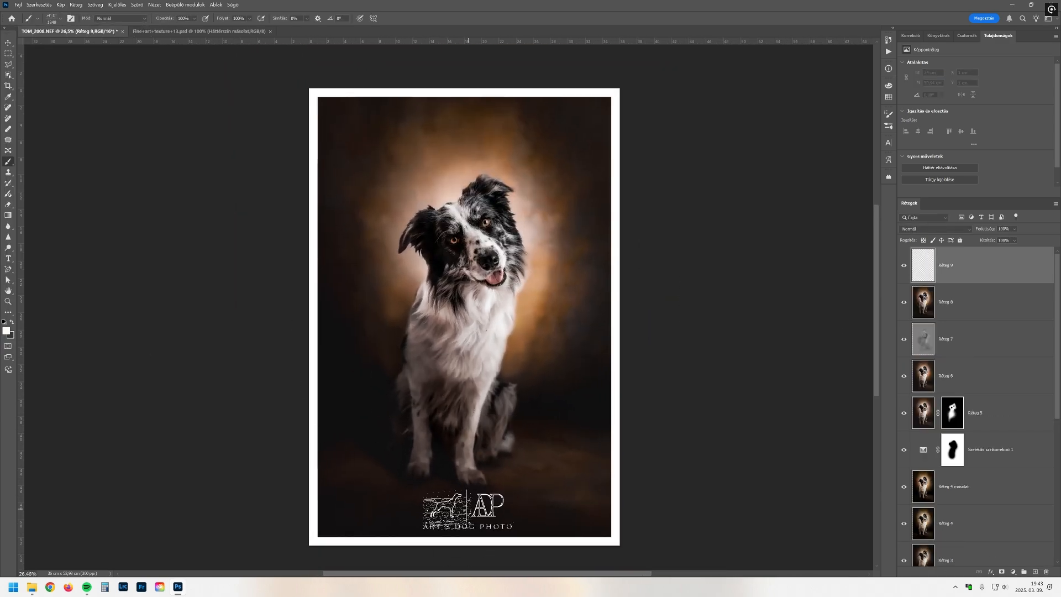
{"action": "left_click", "coordinate": [468, 509]}
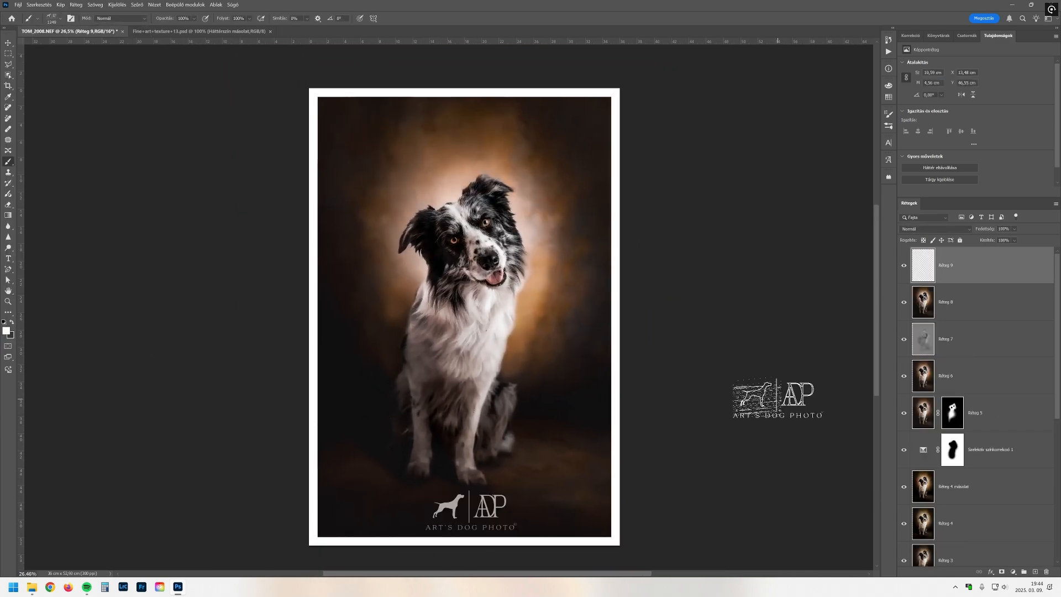